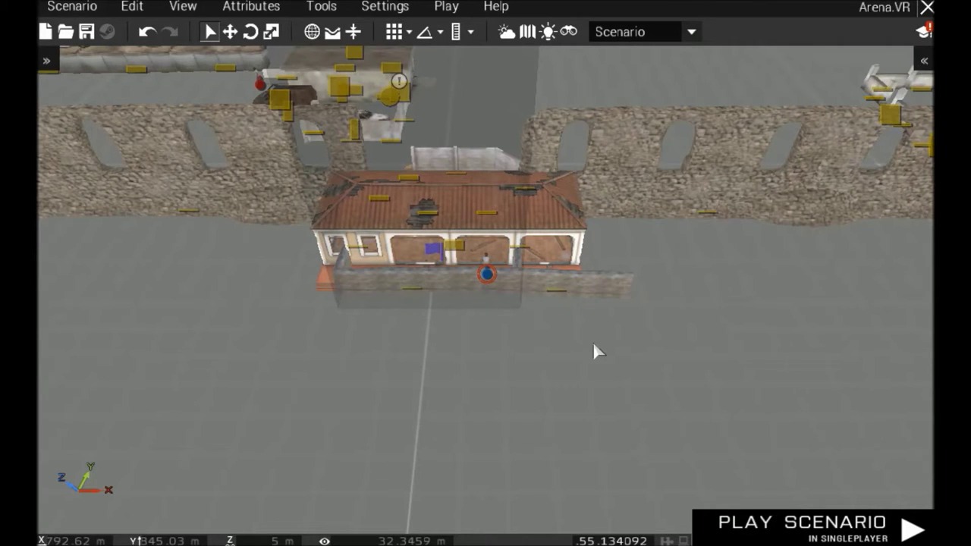
# - Examine the arena layout from the ruined entrance building out to an overview of the whole walled area
pyautogui.moveTo(509, 366); pyautogui.dragTo(384, 331, button='right')
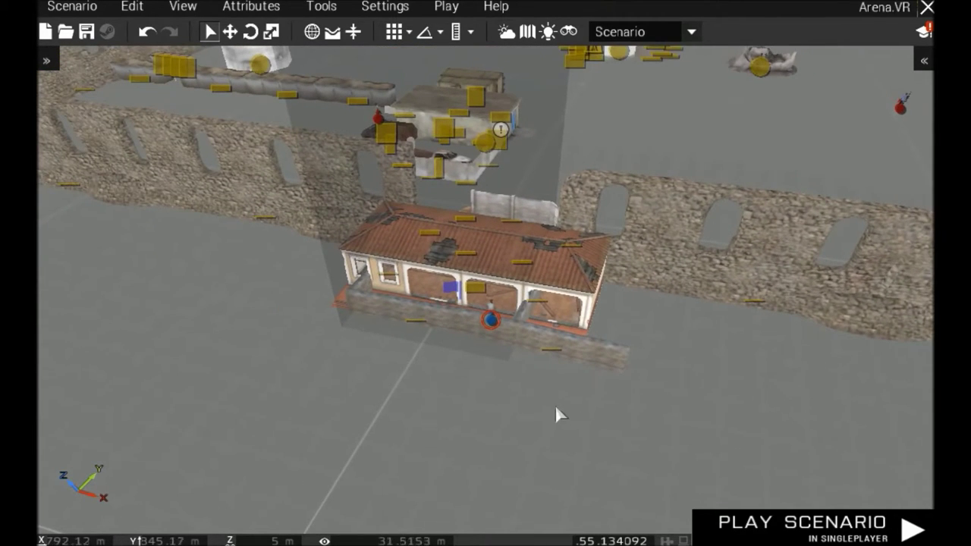
pyautogui.moveTo(577, 342); pyautogui.dragTo(747, 257, button='right')
pyautogui.press('a')
pyautogui.press('a')
pyautogui.moveTo(481, 334); pyautogui.dragTo(703, 295, button='right')
pyautogui.moveTo(557, 285); pyautogui.dragTo(749, 249, button='right')
pyautogui.moveTo(579, 256); pyautogui.dragTo(643, 447, button='right')
pyautogui.press('q')
pyautogui.press('s')
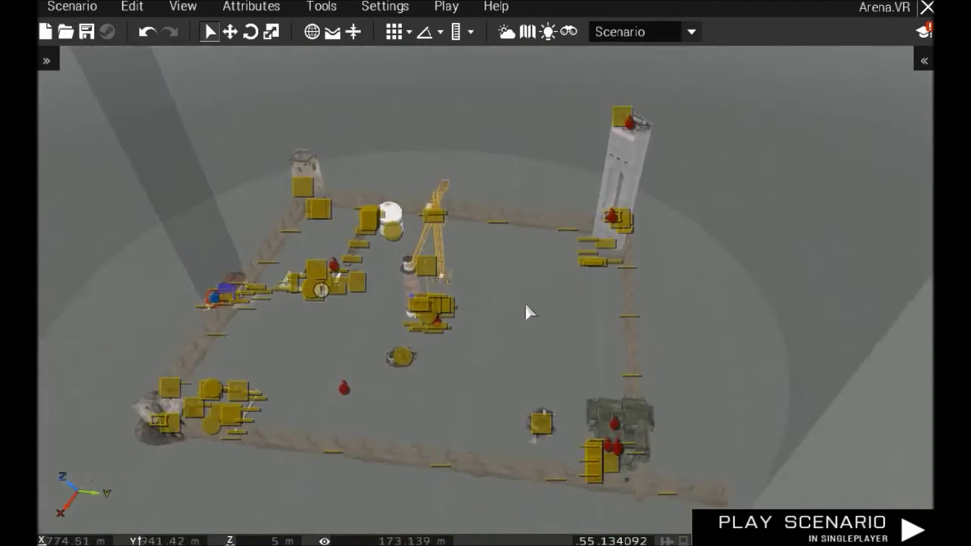
pyautogui.press('s')
pyautogui.press('q')
pyautogui.press('s')
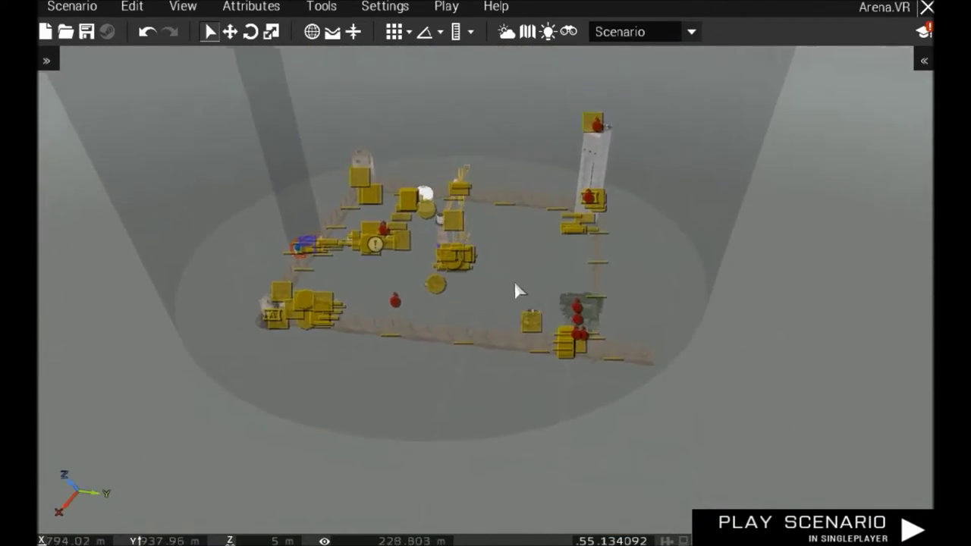
pyautogui.press('q')
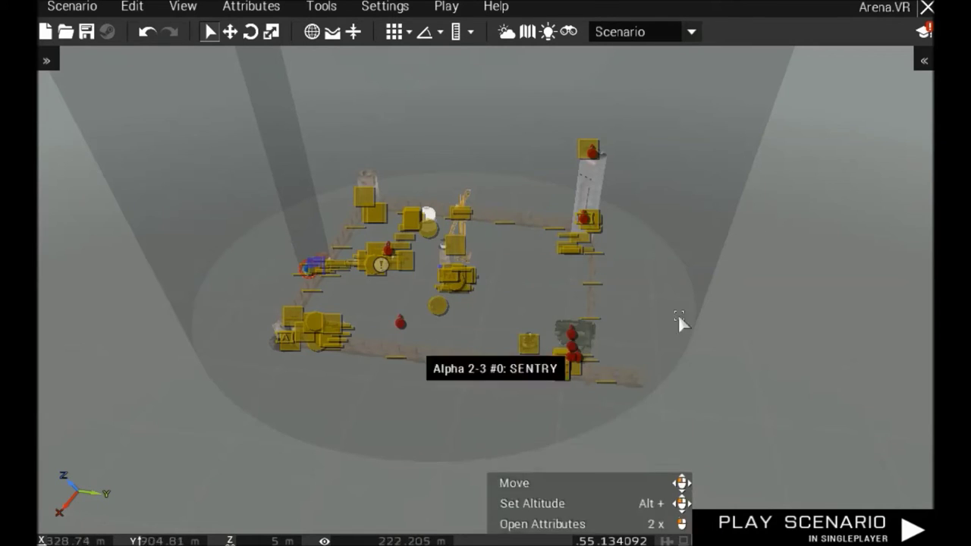
# - Examine the castle walls and corner towers that enclose the arena, looking along each side
pyautogui.moveTo(468, 250); pyautogui.dragTo(387, 242, button='right')
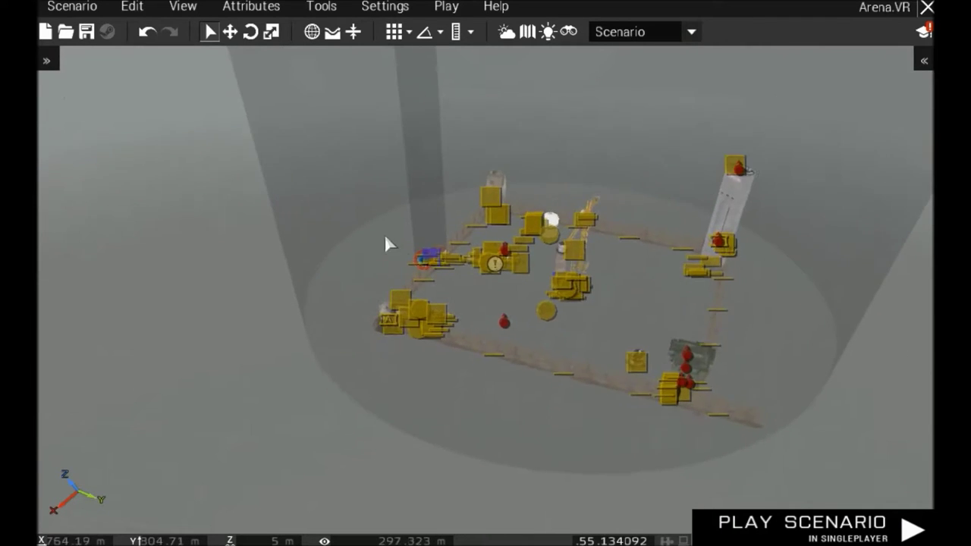
pyautogui.press('z')
pyautogui.press('w')
pyautogui.scroll(8, 485, 241)
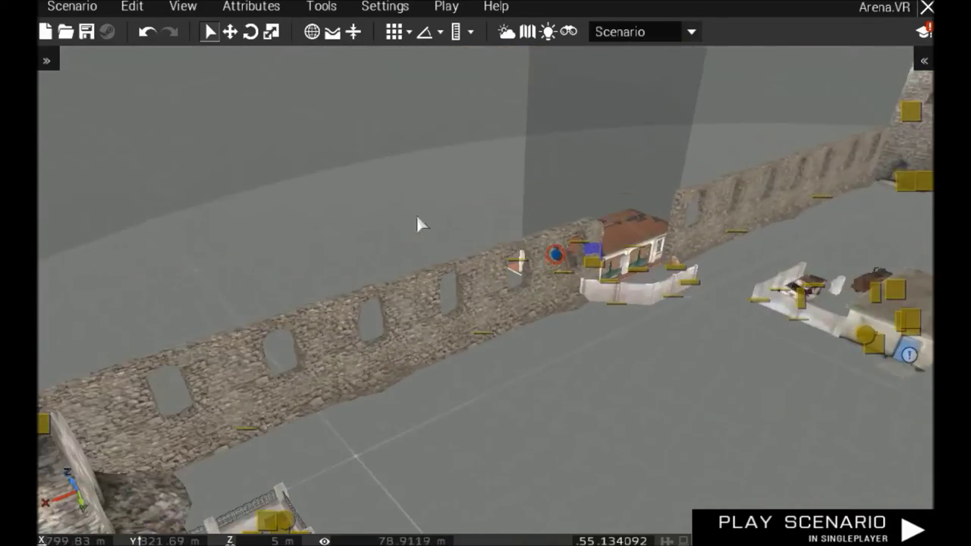
pyautogui.moveTo(489, 250); pyautogui.dragTo(91, 241, button='right')
pyautogui.moveTo(652, 315); pyautogui.dragTo(151, 342, button='right')
pyautogui.moveTo(499, 283); pyautogui.dragTo(206, 290, button='right')
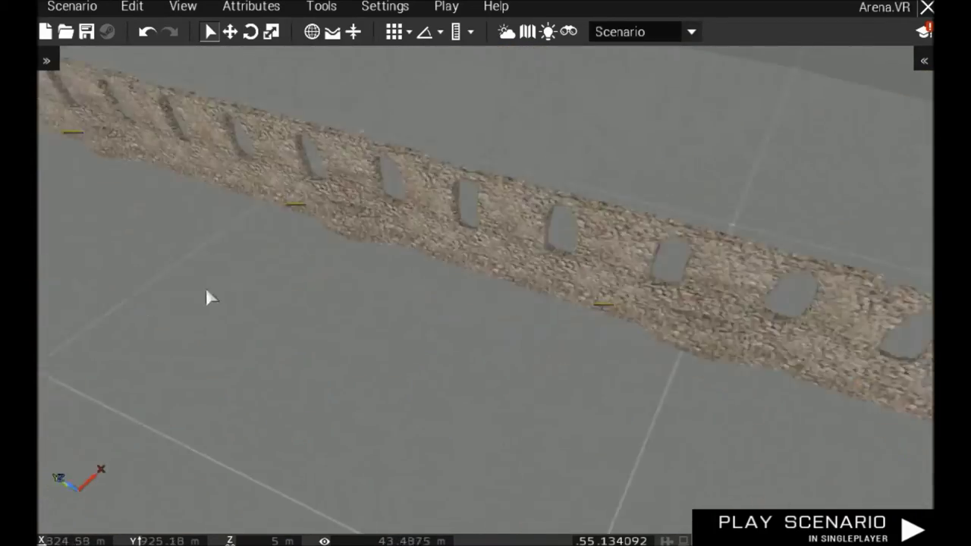
pyautogui.moveTo(546, 273); pyautogui.dragTo(329, 249, button='right')
pyautogui.moveTo(652, 273); pyautogui.dragTo(189, 323, button='right')
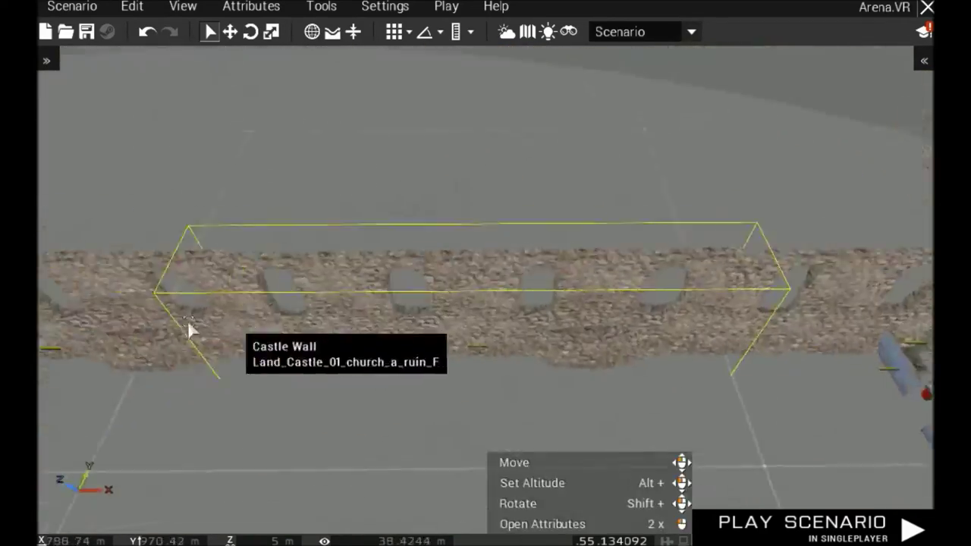
pyautogui.moveTo(424, 304); pyautogui.dragTo(83, 304, button='right')
pyautogui.moveTo(650, 312); pyautogui.dragTo(159, 324, button='right')
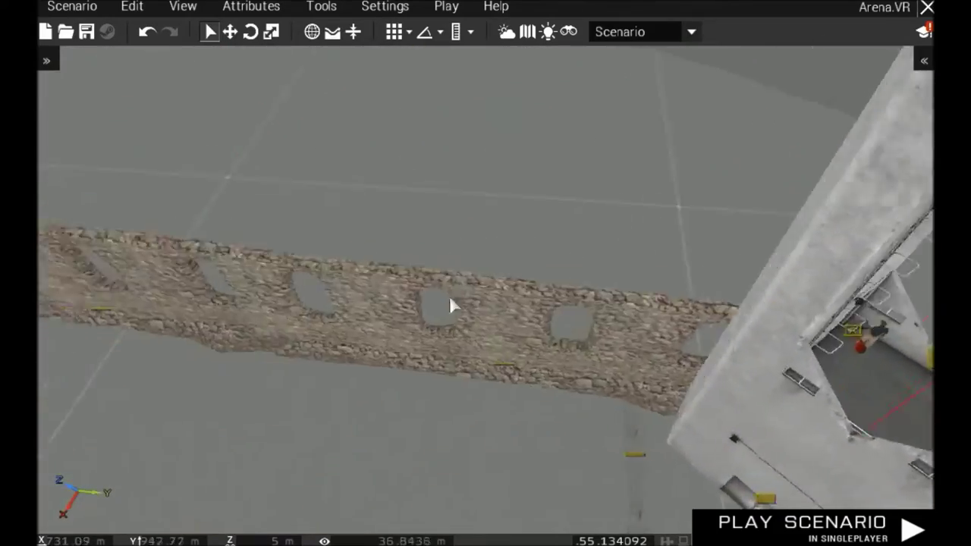
pyautogui.moveTo(449, 295); pyautogui.dragTo(258, 288, button='right')
pyautogui.moveTo(491, 273); pyautogui.dragTo(235, 261, button='right')
pyautogui.moveTo(527, 263); pyautogui.dragTo(392, 225, button='right')
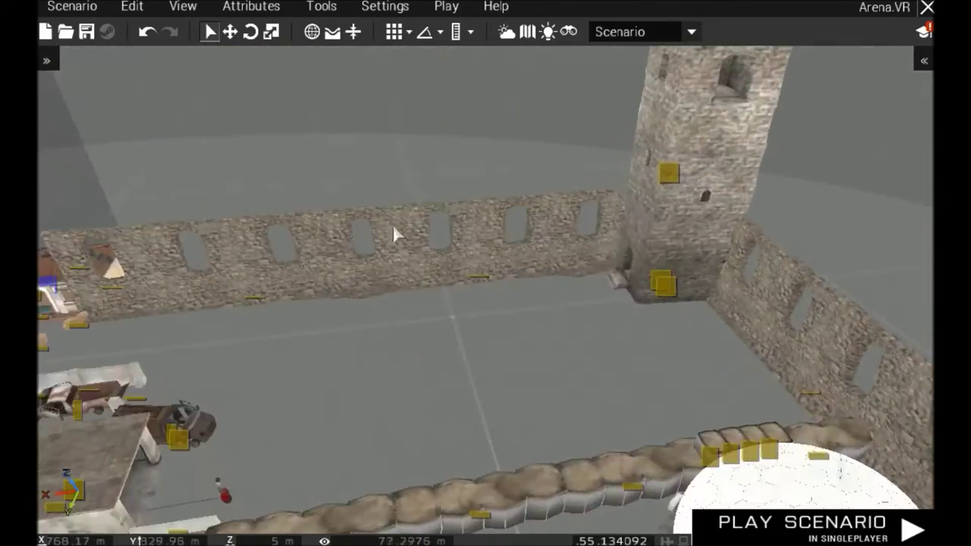
pyautogui.moveTo(467, 220); pyautogui.dragTo(307, 186, button='right')
pyautogui.moveTo(543, 274); pyautogui.dragTo(394, 269, button='right')
pyautogui.moveTo(701, 282); pyautogui.dragTo(310, 302, button='right')
pyautogui.moveTo(455, 307); pyautogui.dragTo(355, 314, button='right')
# - Examine the central tower with its walled yard and the open ground between the crane and the far corner tower
pyautogui.moveTo(683, 311); pyautogui.dragTo(804, 151, button='right')
pyautogui.press('a')
pyautogui.moveTo(641, 202); pyautogui.dragTo(537, 402, button='right')
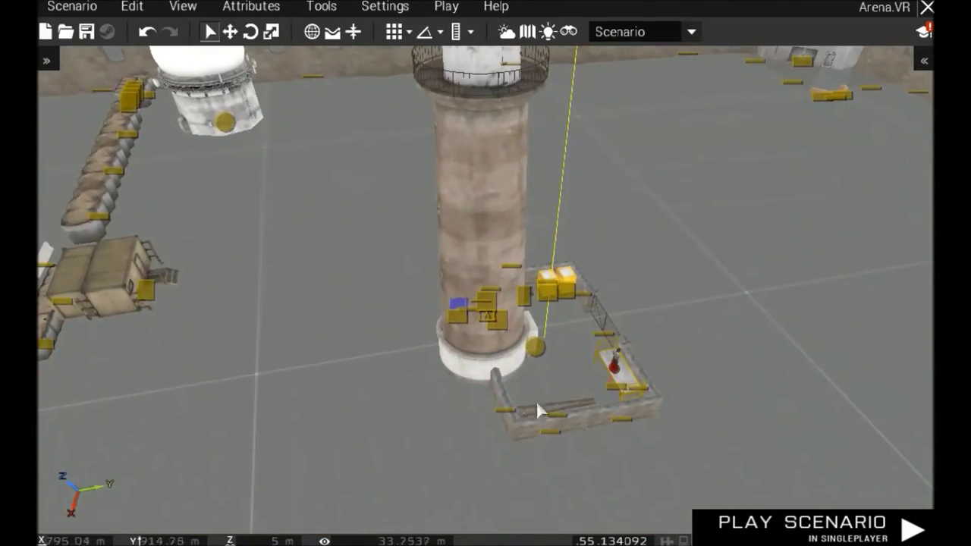
pyautogui.press('w')
pyautogui.moveTo(528, 362); pyautogui.dragTo(598, 299, button='right')
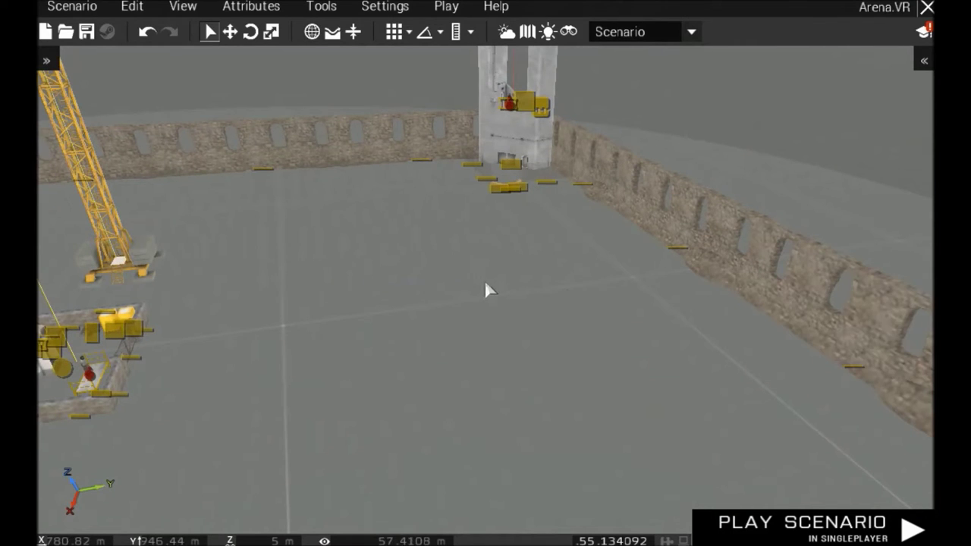
pyautogui.press('w')
pyautogui.moveTo(375, 274); pyautogui.dragTo(224, 305, button='right')
# - Show the placed-entities list and the asset browser beside the scene
pyautogui.hotkey('ctrl', 'f')
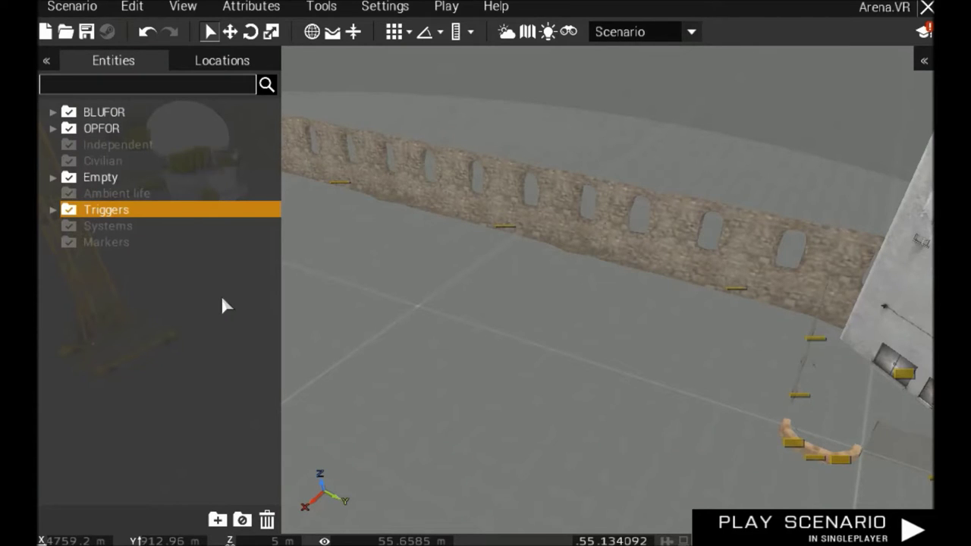
pyautogui.hotkey('ctrl', ']')
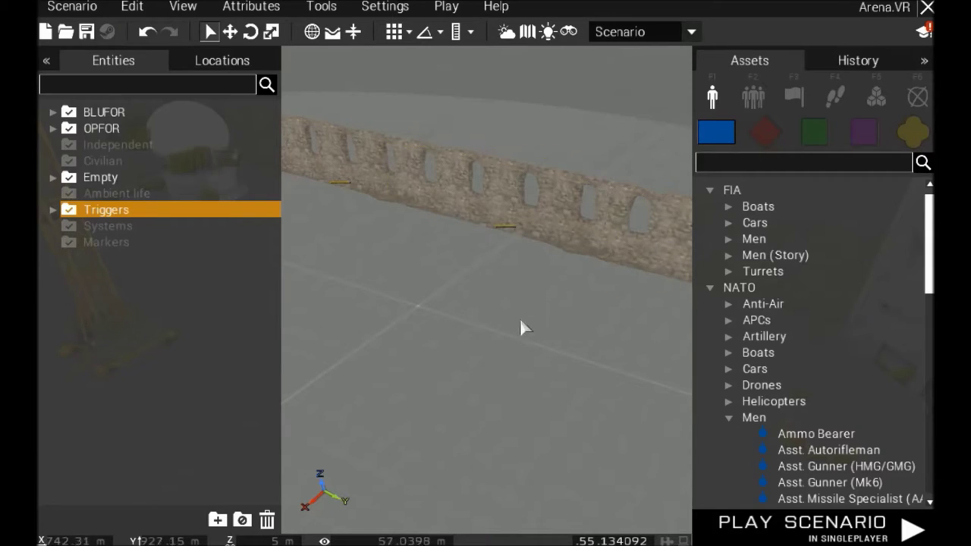
pyautogui.moveTo(520, 319); pyautogui.dragTo(349, 317, button='right')
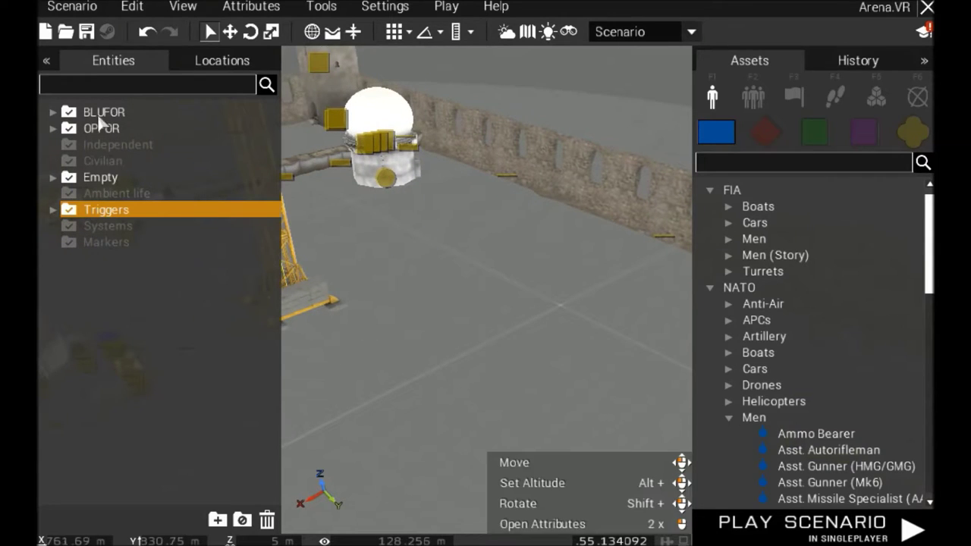
# - Inspect the OPFOR and Empty groups in the entity list and locate the 4-five .45 ACP in the scene
pyautogui.click(52, 128)
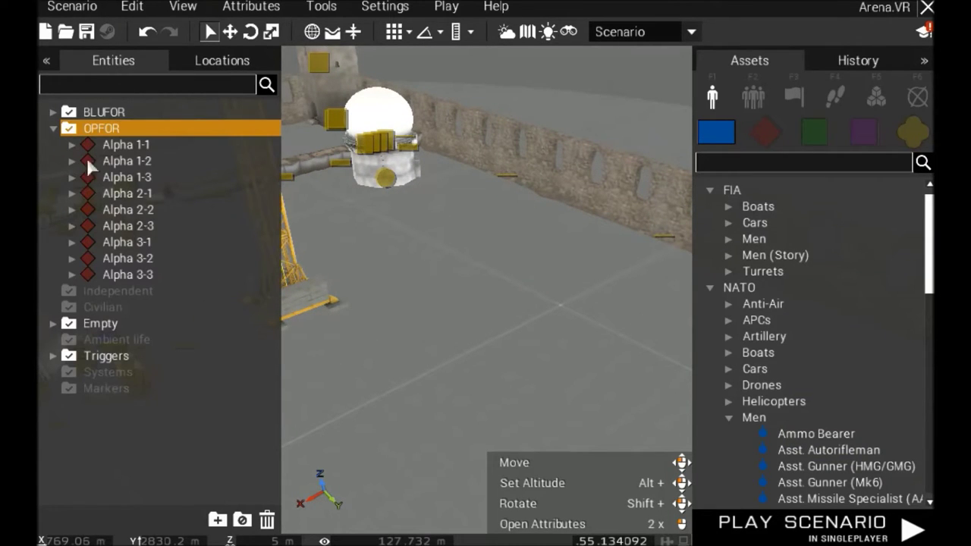
pyautogui.moveTo(402, 334); pyautogui.dragTo(167, 394, button='right')
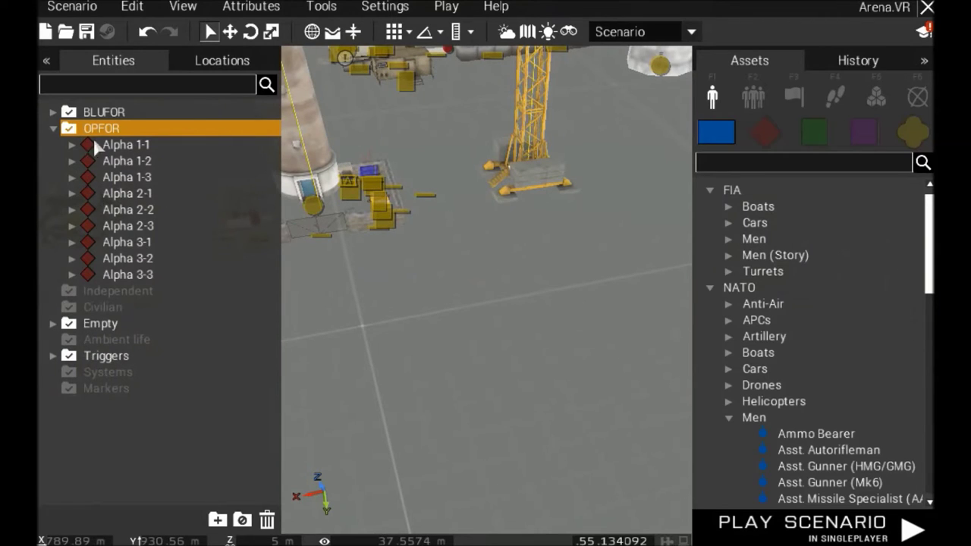
pyautogui.click(54, 129)
pyautogui.click(53, 177)
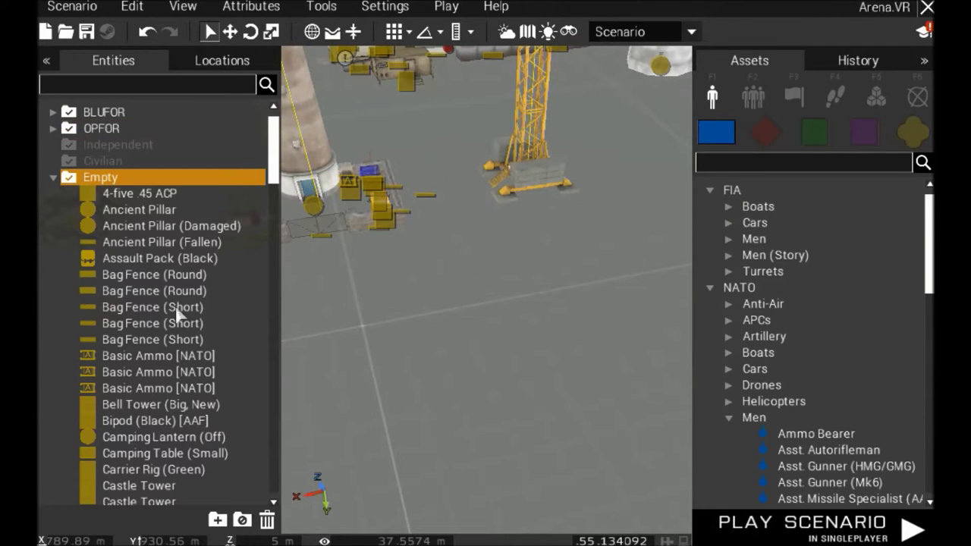
pyautogui.doubleClick(130, 195)
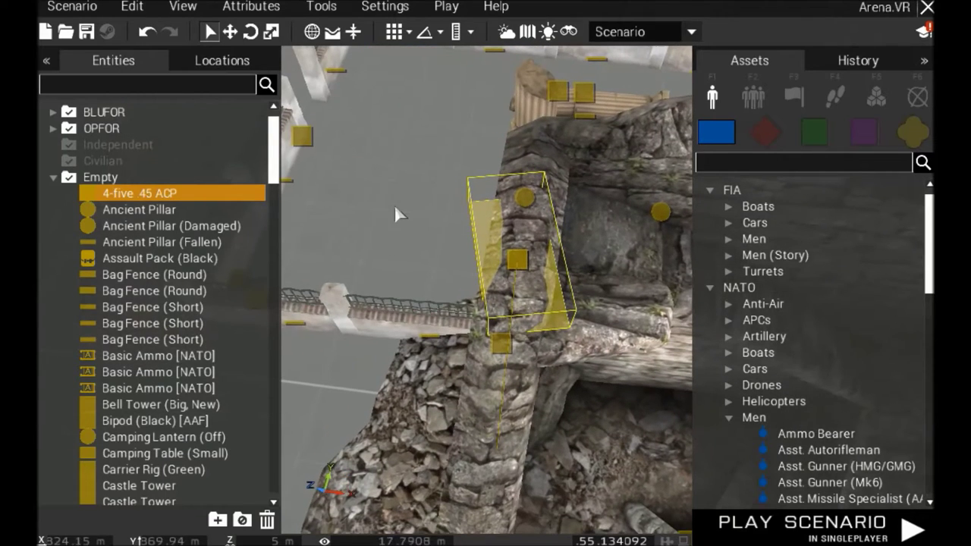
# - Clear the selection in the scene and collapse the Empty group in the entity list
pyautogui.click(385, 202)
pyautogui.moveTo(456, 236); pyautogui.dragTo(314, 121, button='right')
pyautogui.click(54, 179)
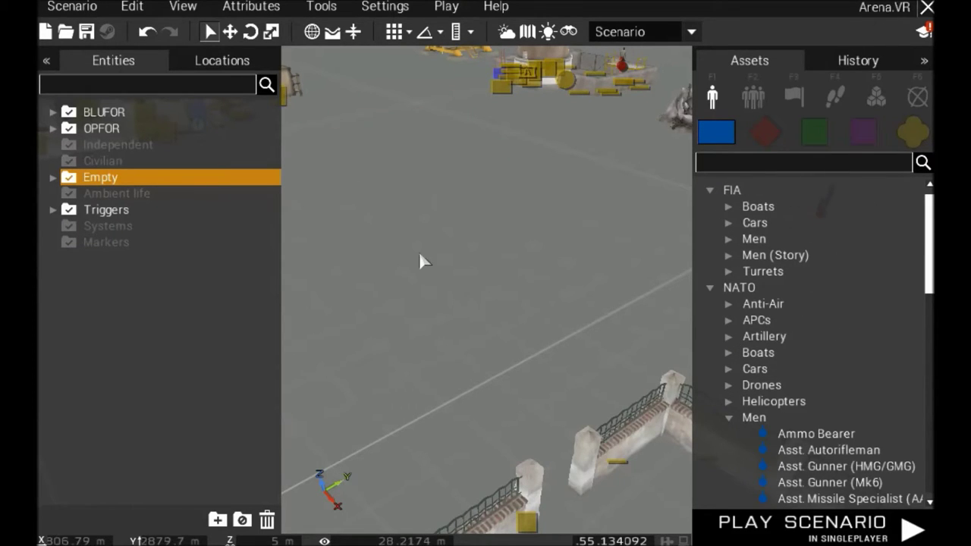
pyautogui.moveTo(418, 251); pyautogui.dragTo(656, 278, button='right')
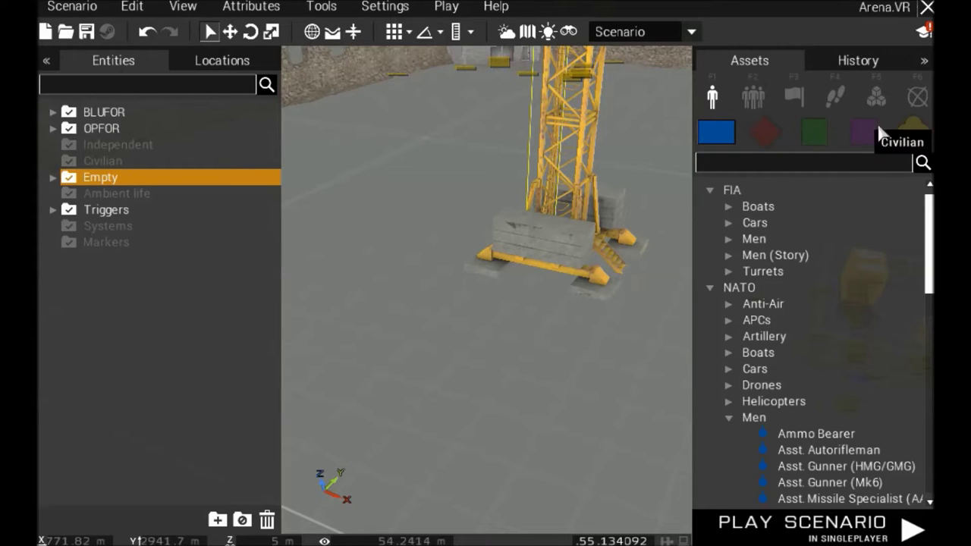
# - Limit the asset browser to empty objects and check the subcategories of Walls
pyautogui.click(733, 162)
pyautogui.click(910, 133)
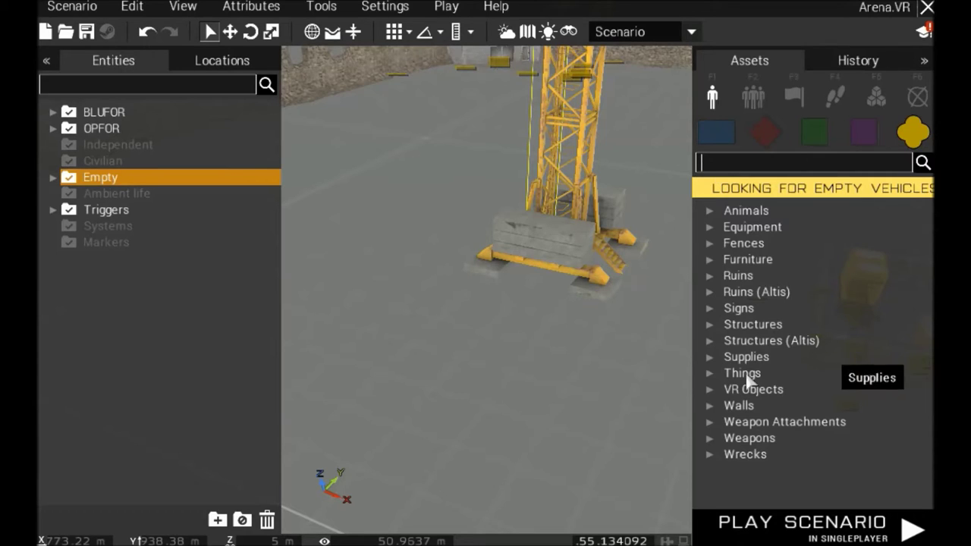
pyautogui.click(711, 405)
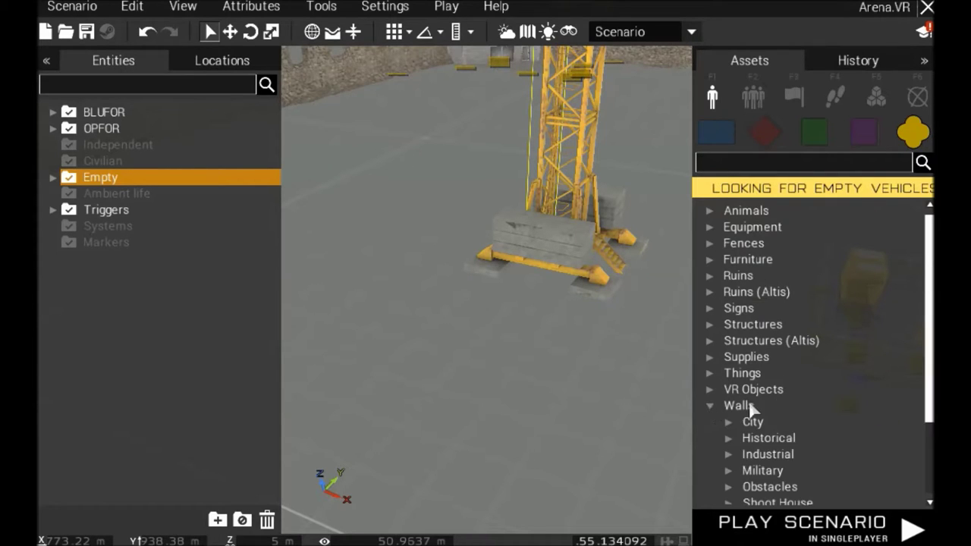
pyautogui.scroll(-3, 758, 402)
pyautogui.click(730, 305)
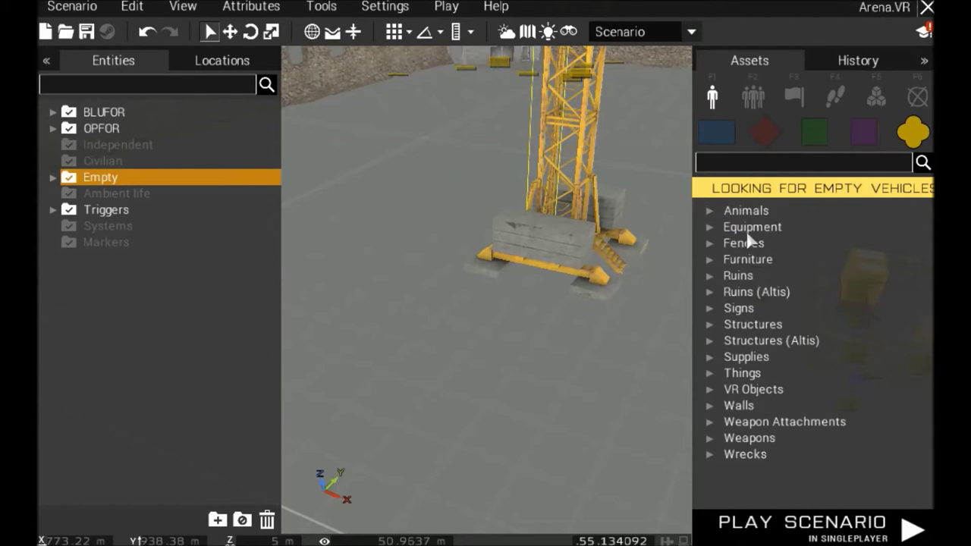
# - Search the empty assets for "Wall" and look through the matching objects
pyautogui.click(764, 162)
pyautogui.write('Wall')
pyautogui.scroll(-5, 827, 362)
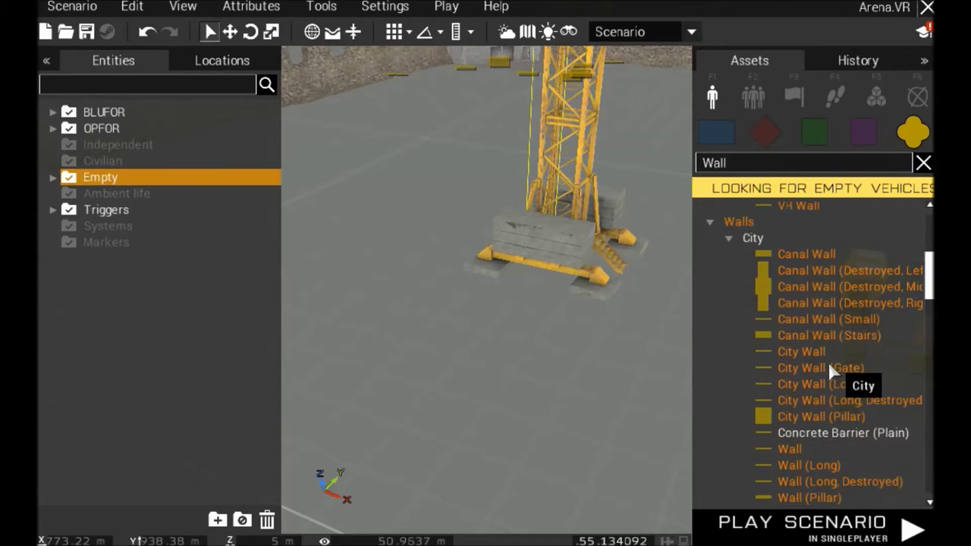
pyautogui.scroll(4, 827, 362)
pyautogui.scroll(-10, 827, 362)
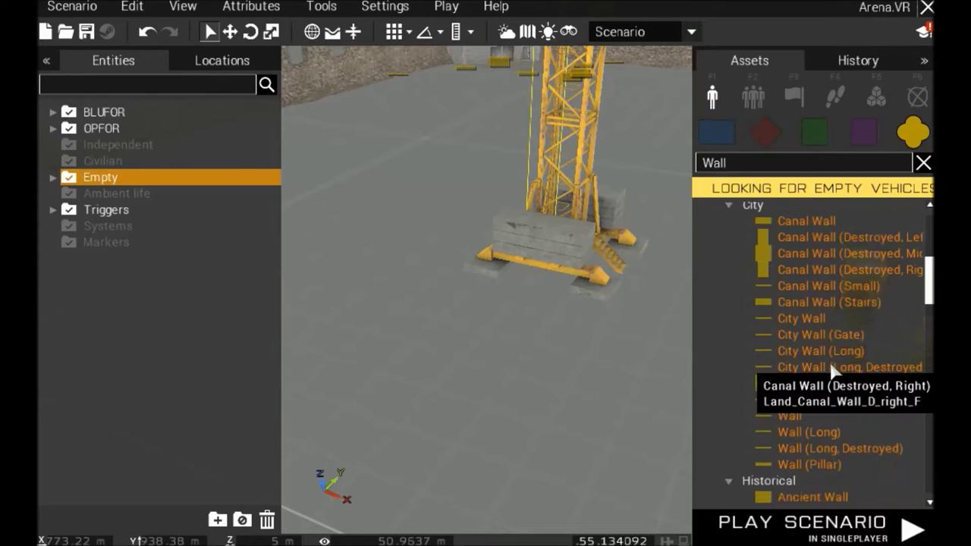
pyautogui.scroll(10, 832, 369)
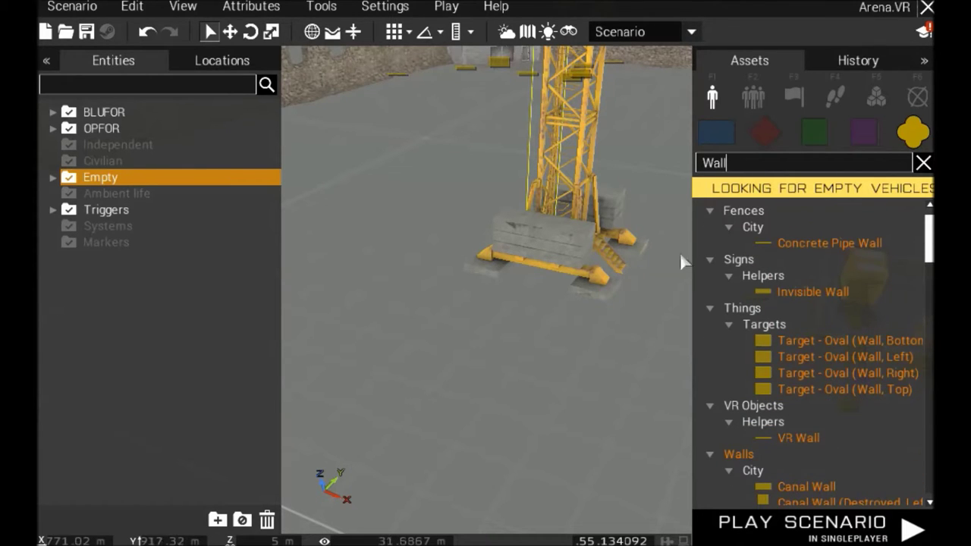
# - Place a Concrete Pipe Wall on the open ground inside the arena, in front of the castle wall
pyautogui.moveTo(680, 255); pyautogui.dragTo(691, 372, button='right')
pyautogui.press('a')
pyautogui.press('a')
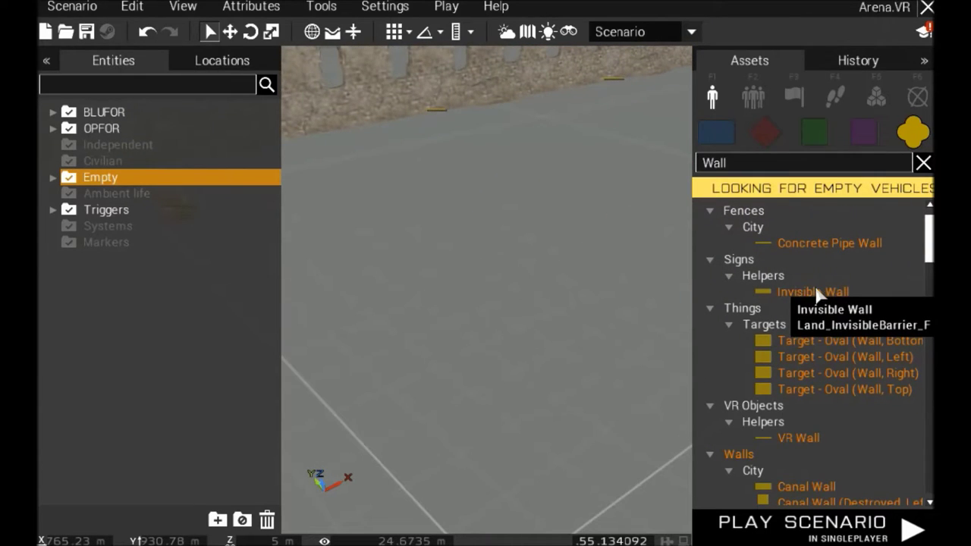
pyautogui.click(846, 292)
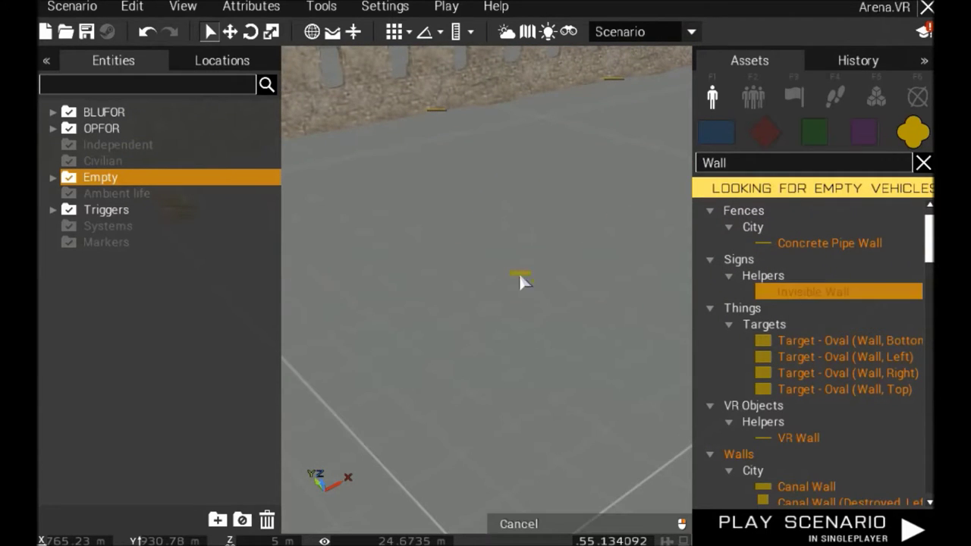
pyautogui.rightClick(801, 279)
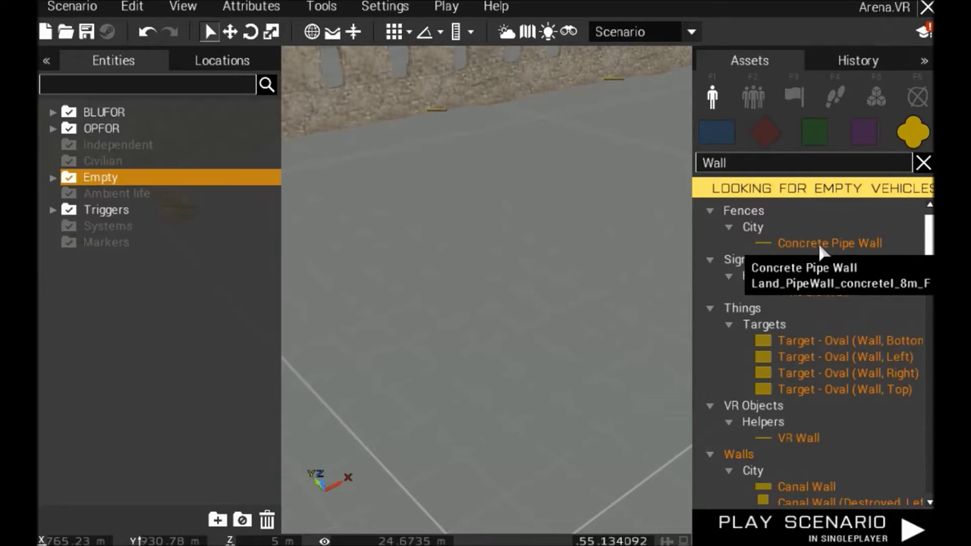
pyautogui.click(822, 245)
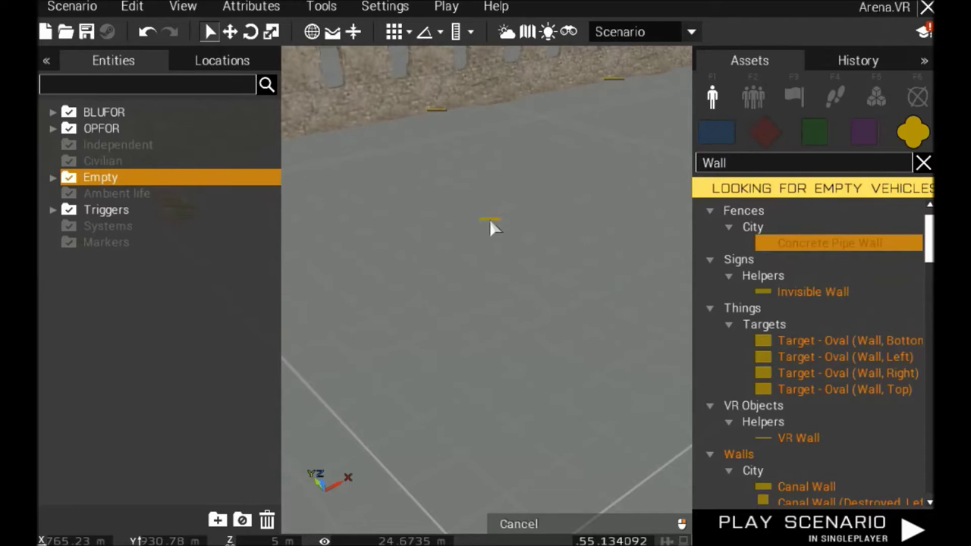
pyautogui.click(489, 221)
# - Inspect the newly placed Concrete Pipe Wall up close and open its attributes
pyautogui.scroll(2, 529, 320)
pyautogui.scroll(2, 529, 322)
pyautogui.press('w')
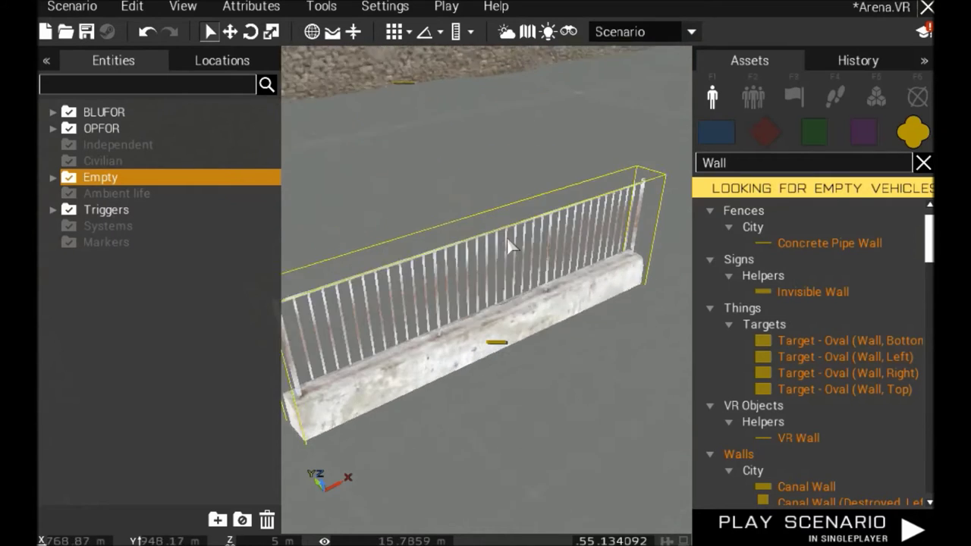
pyautogui.scroll(1, 506, 240)
pyautogui.moveTo(556, 356); pyautogui.dragTo(513, 305, button='right')
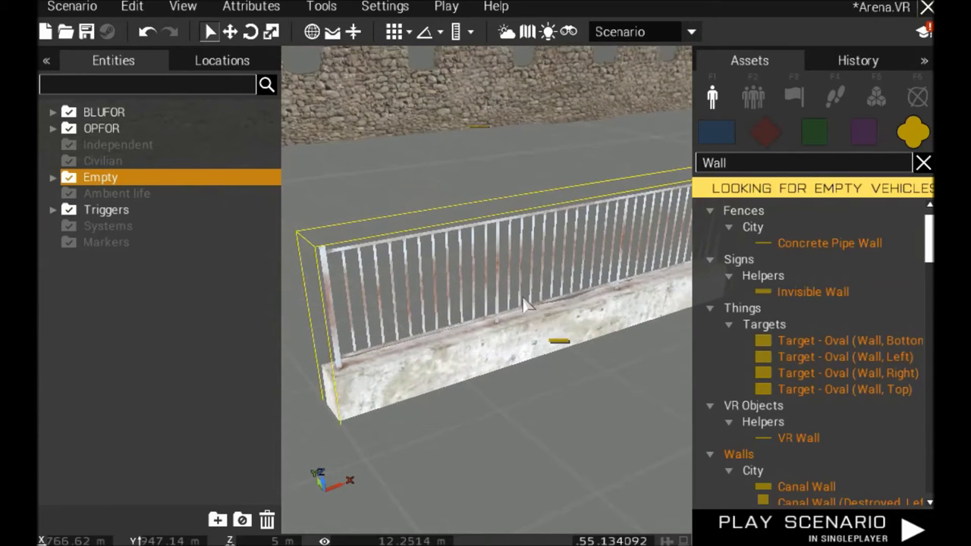
pyautogui.moveTo(525, 346); pyautogui.dragTo(571, 392, button='right')
pyautogui.press('s')
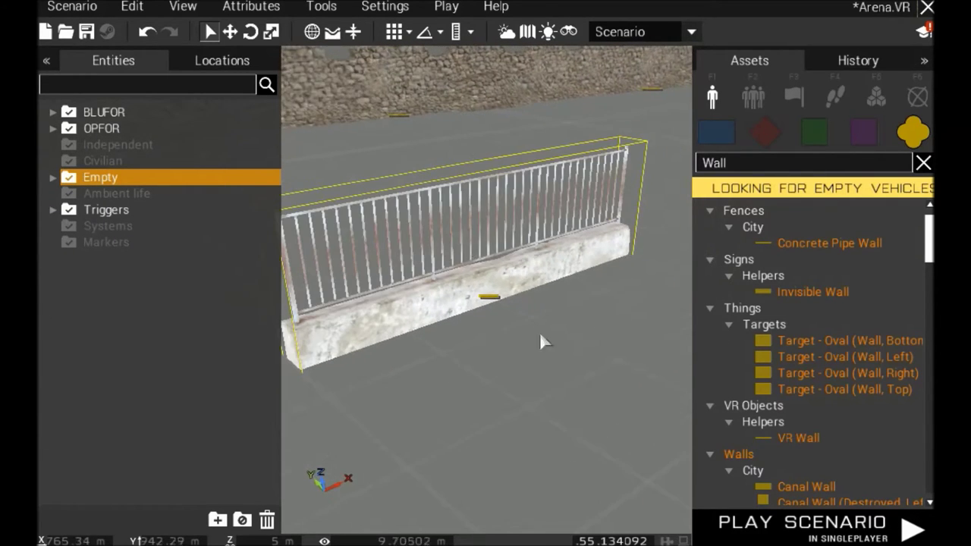
pyautogui.rightClick(488, 300)
pyautogui.moveTo(529, 216)
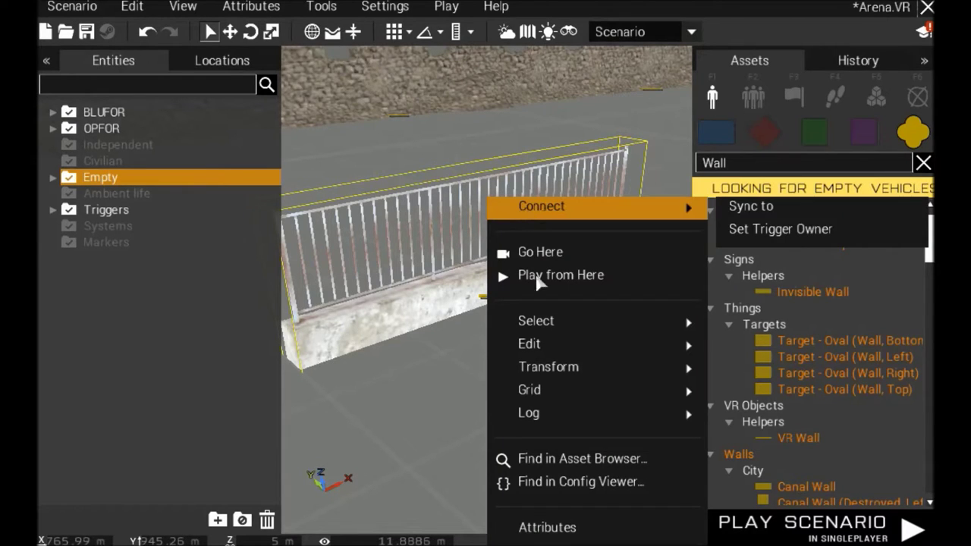
pyautogui.click(530, 528)
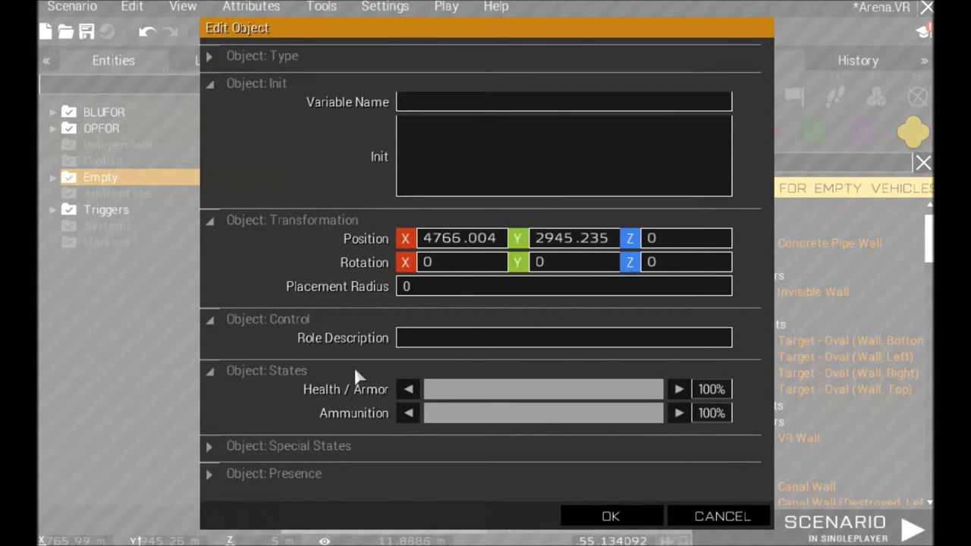
# - Expand the Special States and Presence sections, review the wall's attributes, and close them without saving
pyautogui.click(274, 475)
pyautogui.scroll(-1, 278, 440)
pyautogui.click(278, 410)
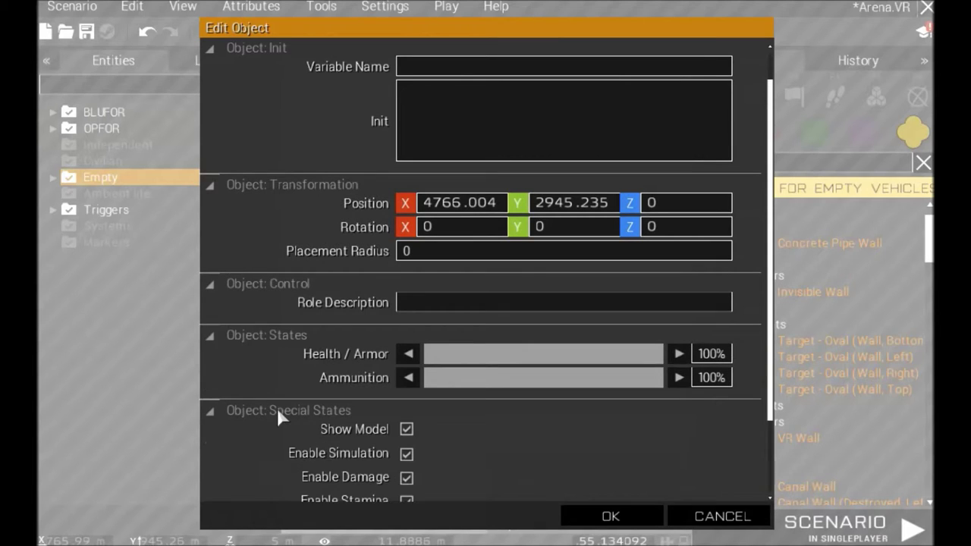
pyautogui.scroll(1, 277, 407)
pyautogui.scroll(-4, 277, 408)
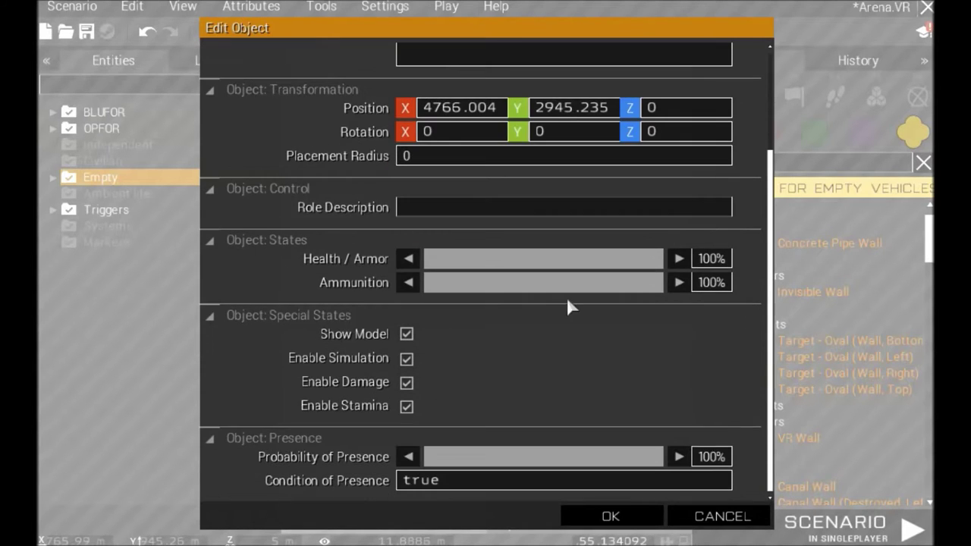
pyautogui.scroll(4, 568, 305)
pyautogui.scroll(-4, 392, 306)
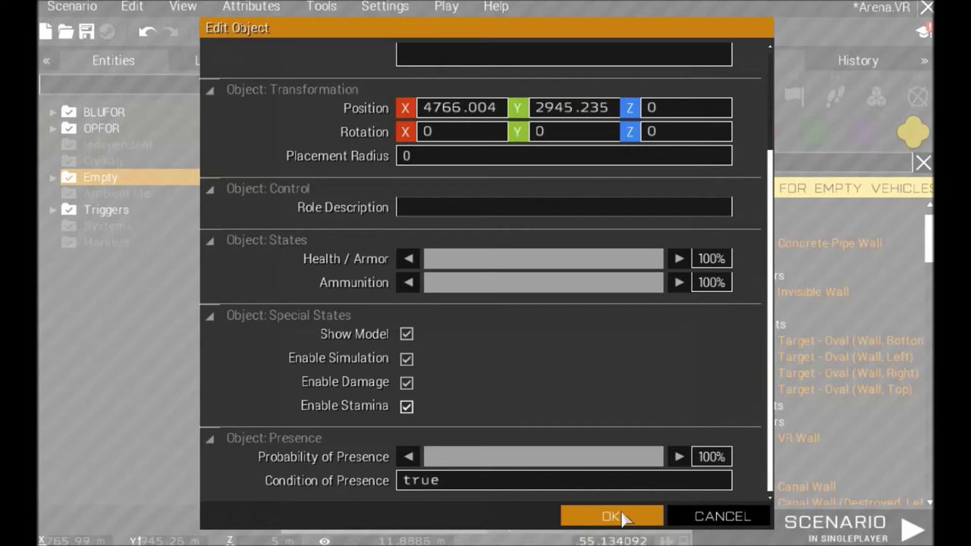
pyautogui.click(741, 517)
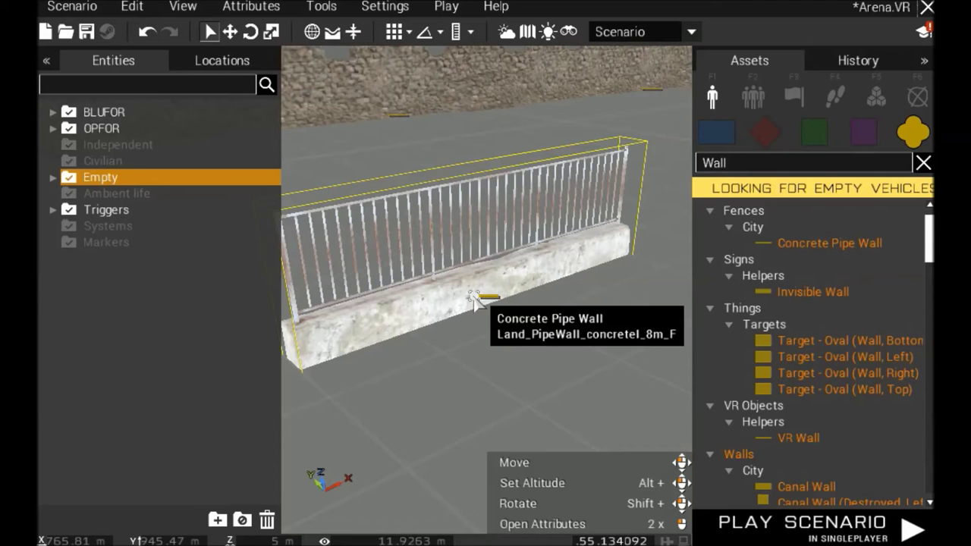
# - Move the Concrete Pipe Wall across the ground until it stands close to the castle wall
pyautogui.moveTo(584, 400); pyautogui.dragTo(478, 404, button='right')
pyautogui.press('d')
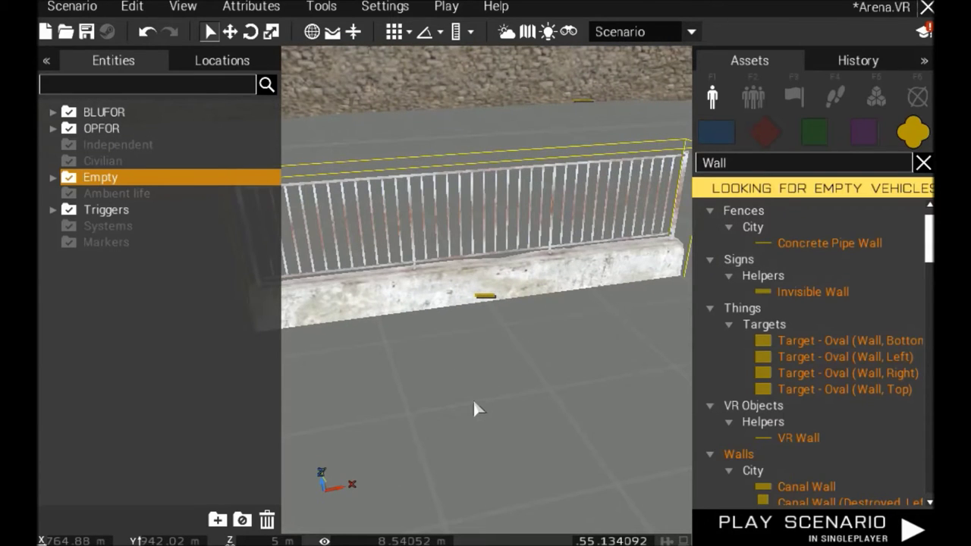
pyautogui.moveTo(497, 295); pyautogui.dragTo(512, 248)
pyautogui.moveTo(448, 237); pyautogui.dragTo(476, 342)
pyautogui.press('w')
pyautogui.press('w')
pyautogui.press('w')
pyautogui.press('w')
pyautogui.press('s')
pyautogui.press('q')
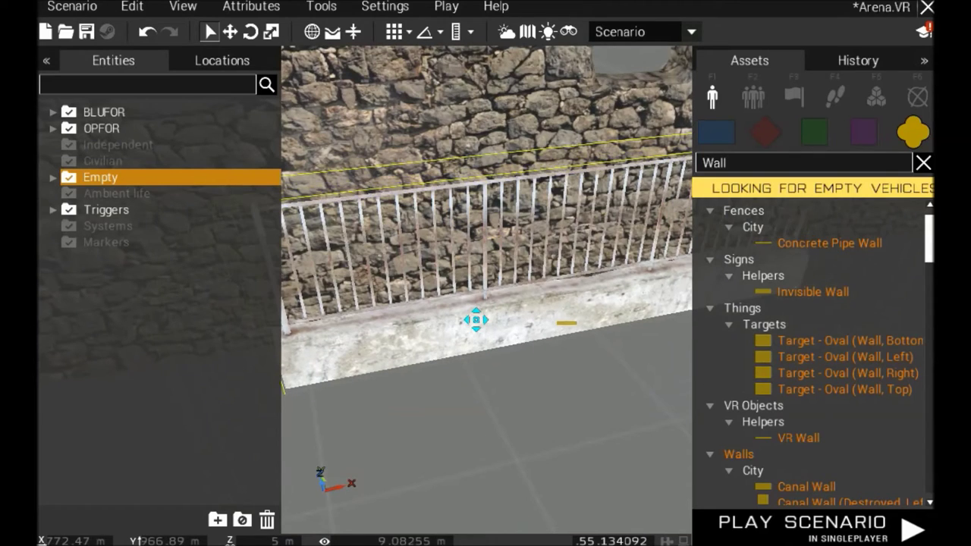
pyautogui.press('q')
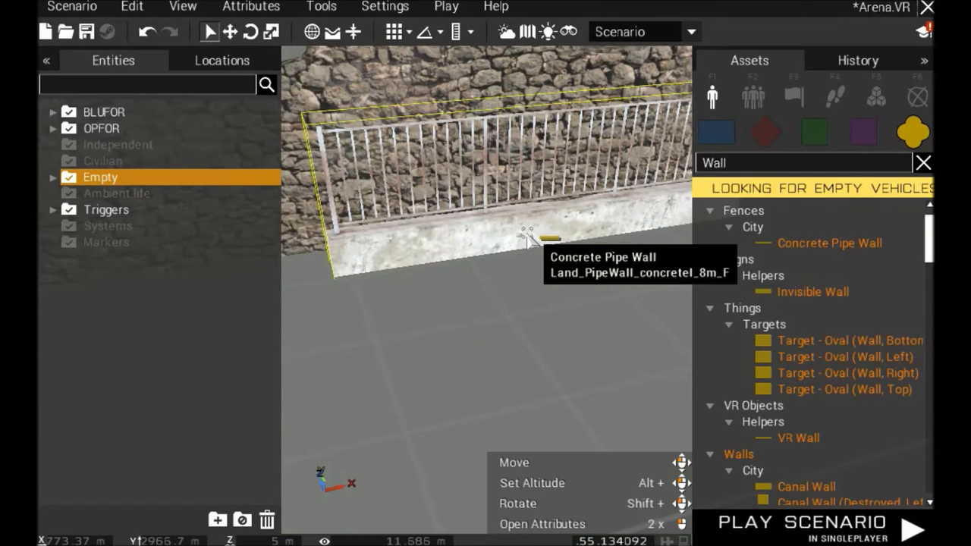
# - Pull the Concrete Pipe Wall slightly away from the castle wall and rotate it in place
pyautogui.moveTo(543, 239); pyautogui.dragTo(512, 241)
pyautogui.press('s')
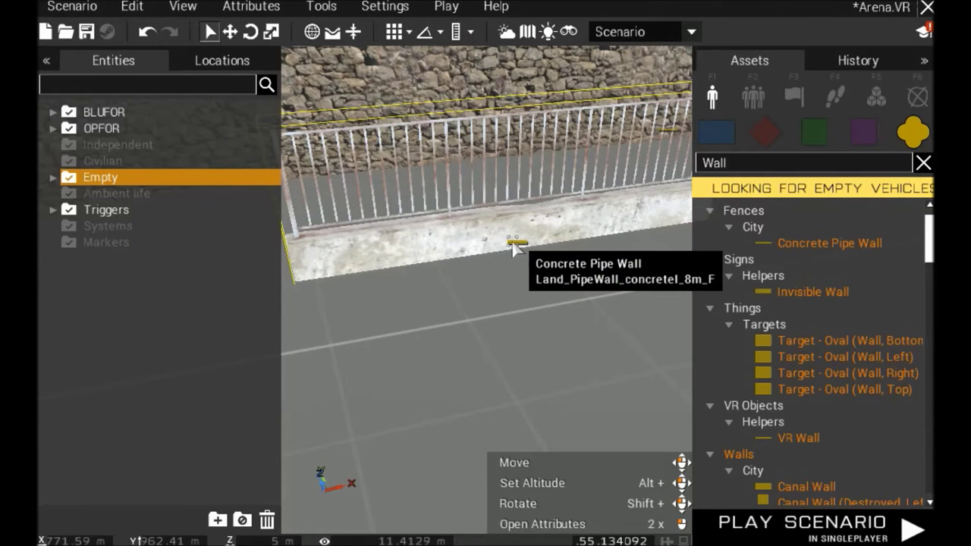
pyautogui.keyDown('shift'); pyautogui.moveTo(512, 241); pyautogui.dragTo(581, 336); pyautogui.keyUp('shift')
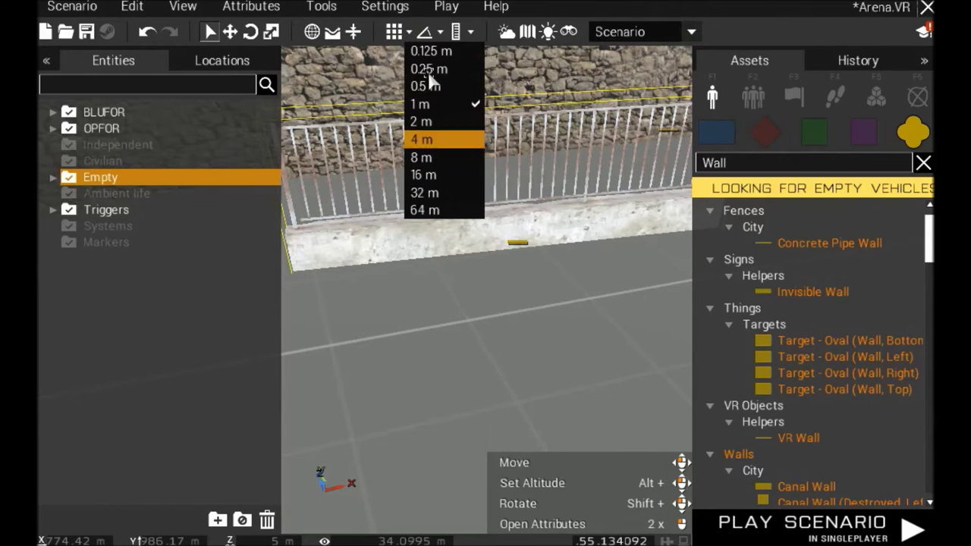
# - Choose a 1 m translation grid size and turn the Concrete Pipe Wall to a different angle
pyautogui.click(426, 106)
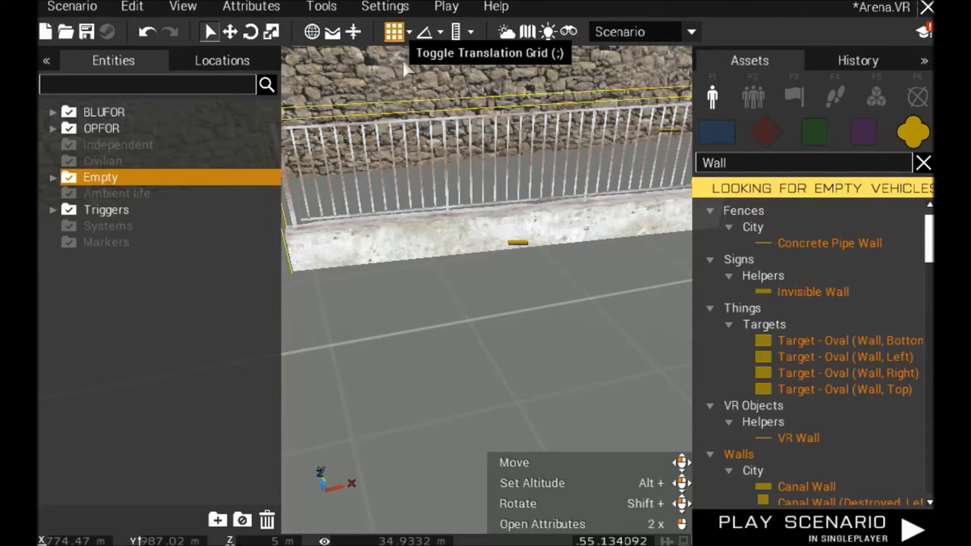
pyautogui.keyDown('shift'); pyautogui.moveTo(493, 235); pyautogui.dragTo(554, 244); pyautogui.keyUp('shift')
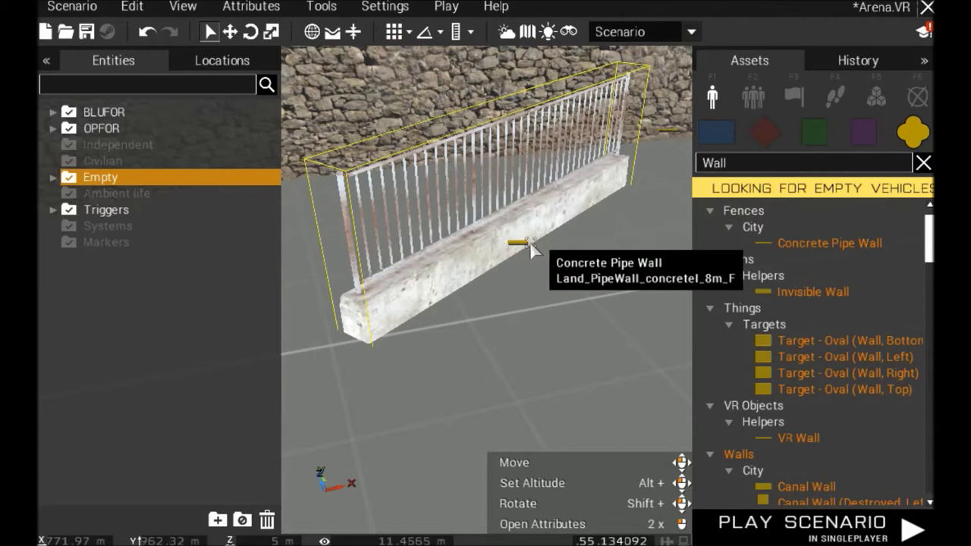
pyautogui.moveTo(531, 249); pyautogui.dragTo(535, 286, button='right')
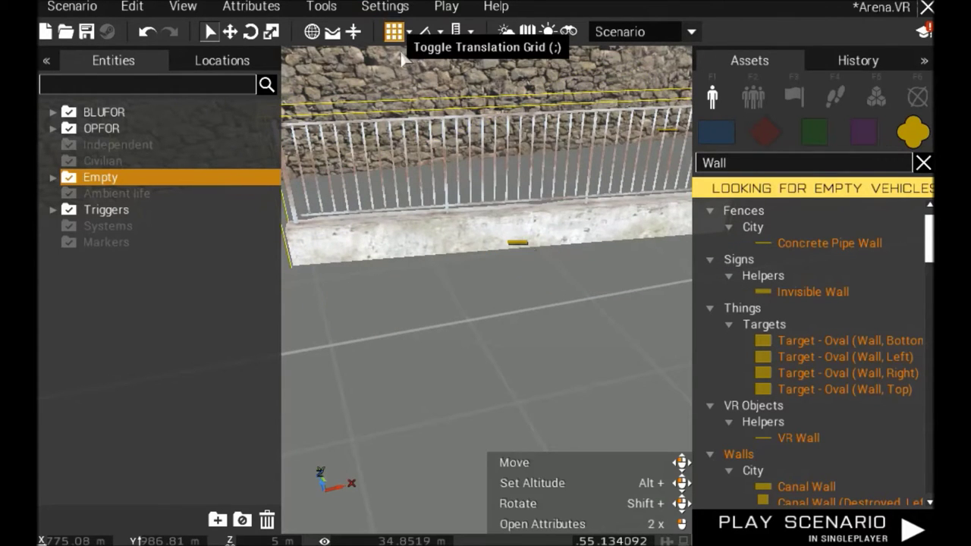
pyautogui.moveTo(516, 245); pyautogui.dragTo(524, 192, button='right')
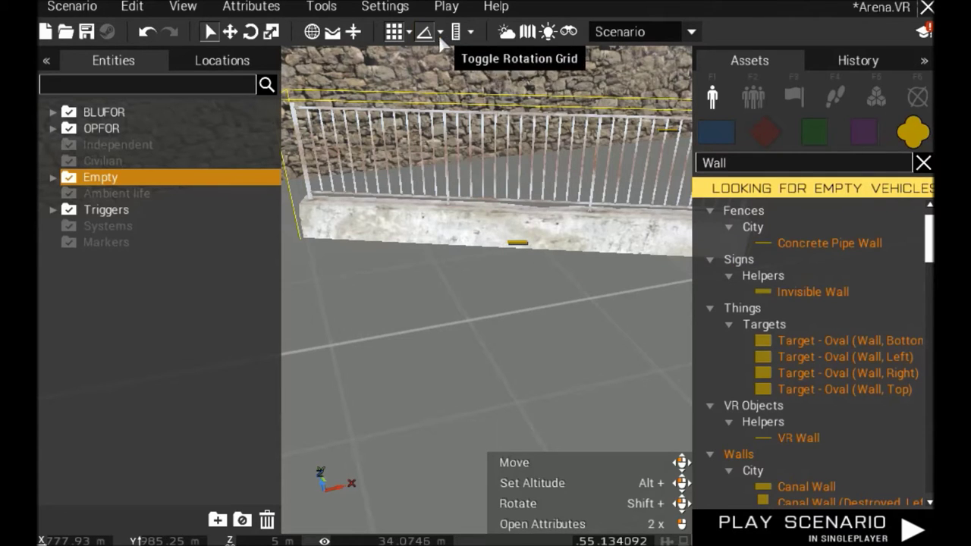
# - Check the rotation grid's angle options and move the Concrete Pipe Wall farther onto the open ground
pyautogui.click(440, 33)
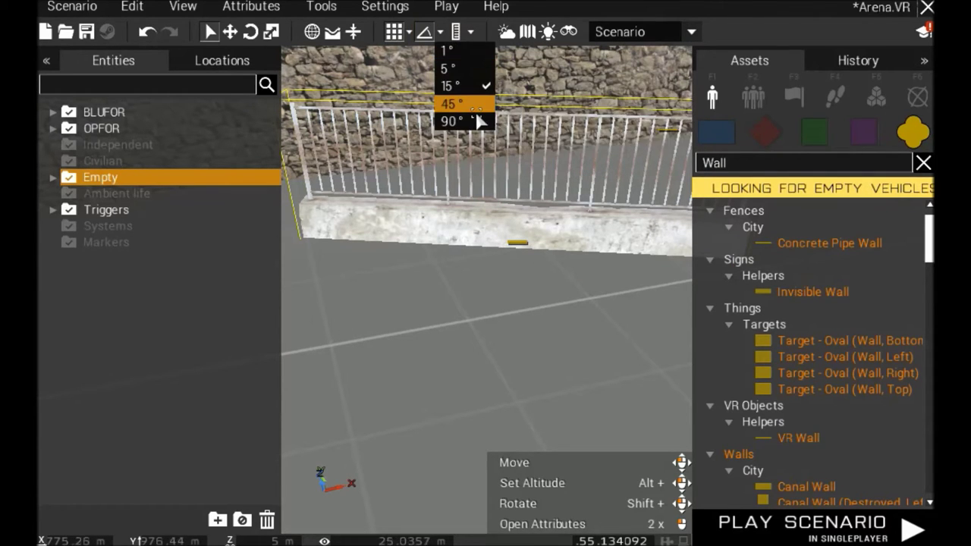
pyautogui.moveTo(523, 241); pyautogui.dragTo(489, 142)
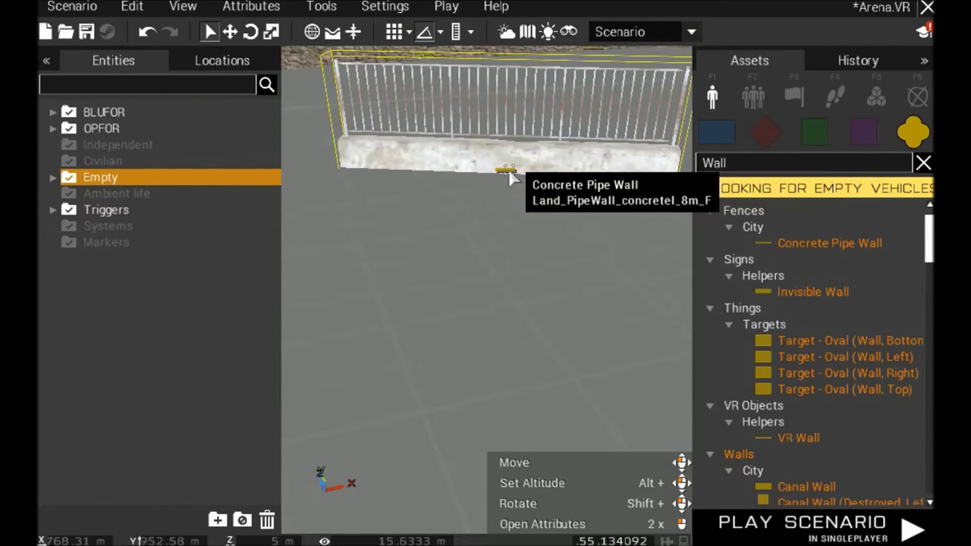
pyautogui.moveTo(509, 178); pyautogui.dragTo(514, 256)
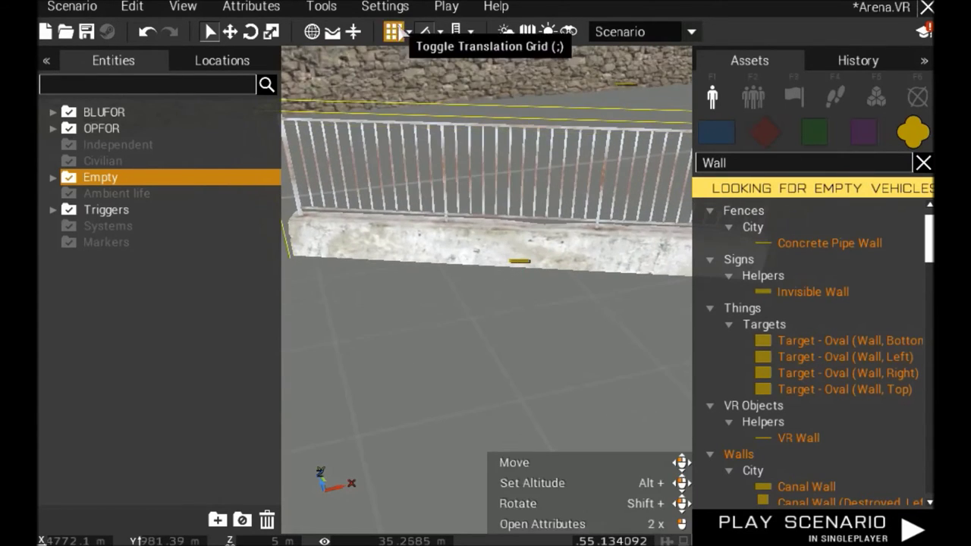
# - Turn on the translation grid with 1 m spacing and shift the Concrete Pipe Wall along it
pyautogui.click(447, 123)
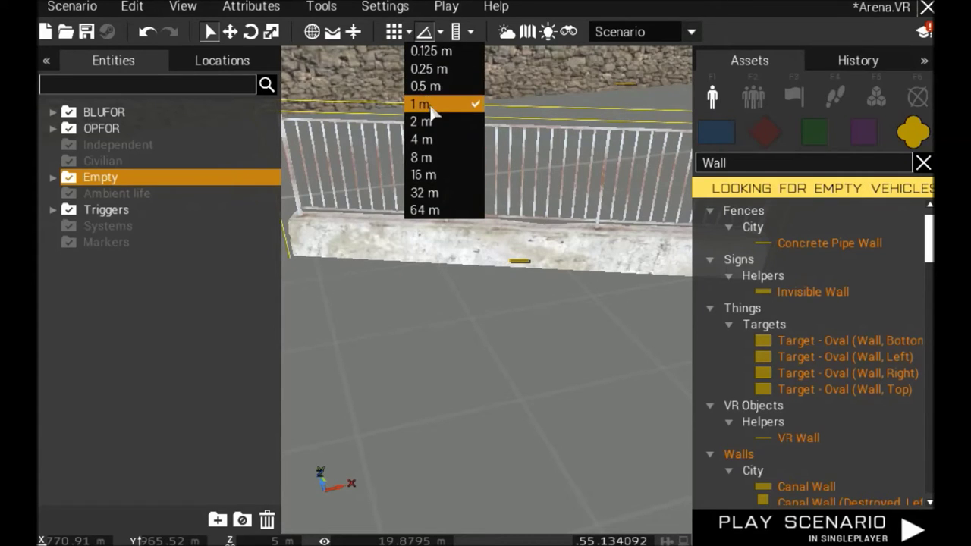
pyautogui.click(394, 35)
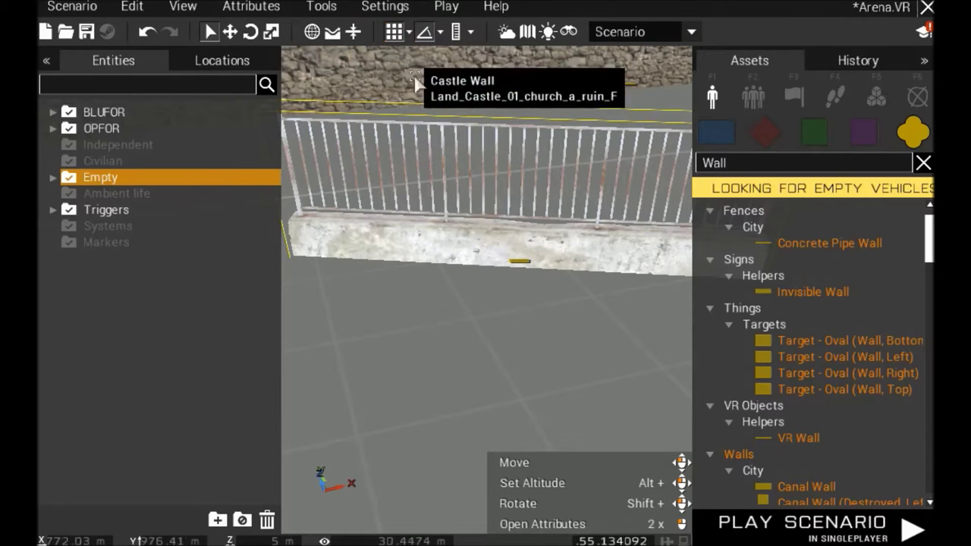
pyautogui.moveTo(540, 267); pyautogui.dragTo(413, 114)
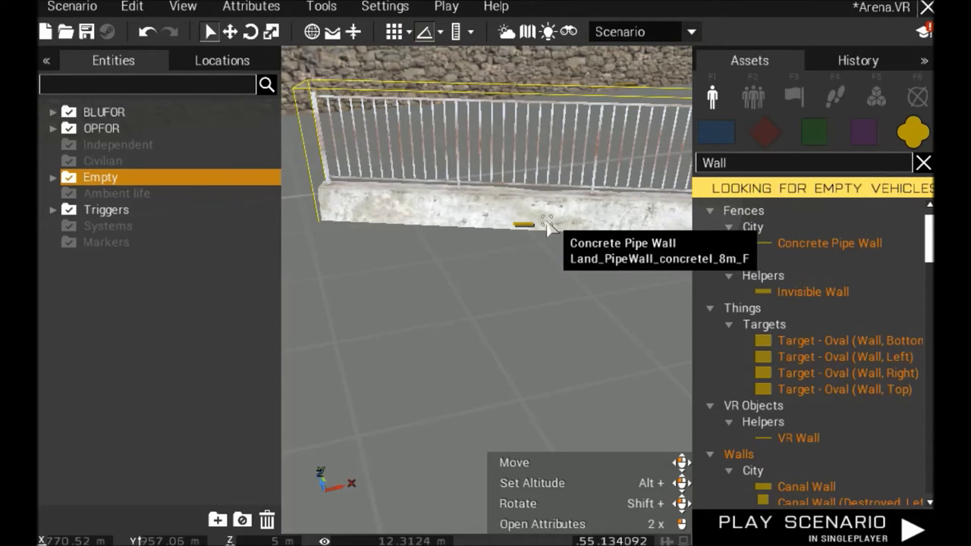
# - Rotate the Concrete Pipe Wall slightly around its centre and clear the selection
pyautogui.keyDown('shift'); pyautogui.moveTo(563, 238); pyautogui.dragTo(556, 260); pyautogui.keyUp('shift')
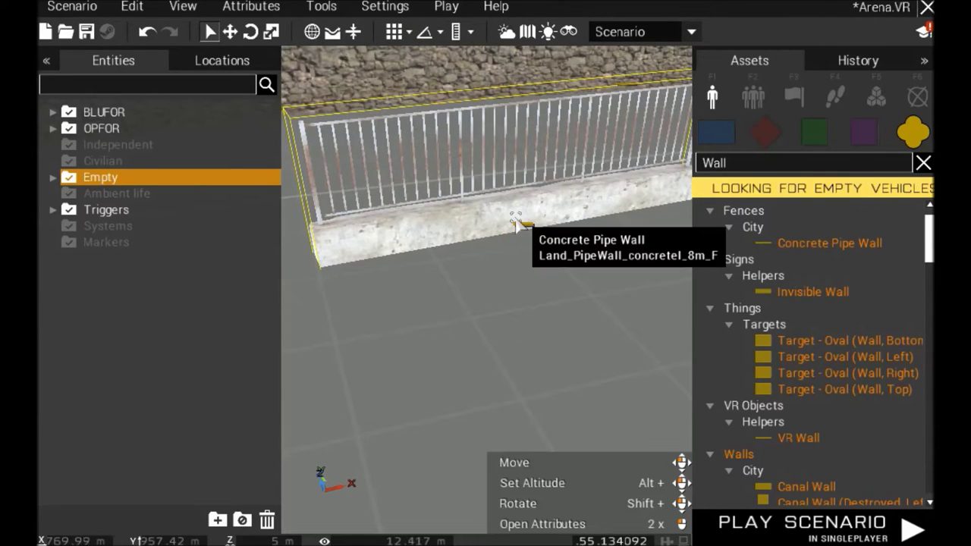
pyautogui.scroll(4, 524, 239)
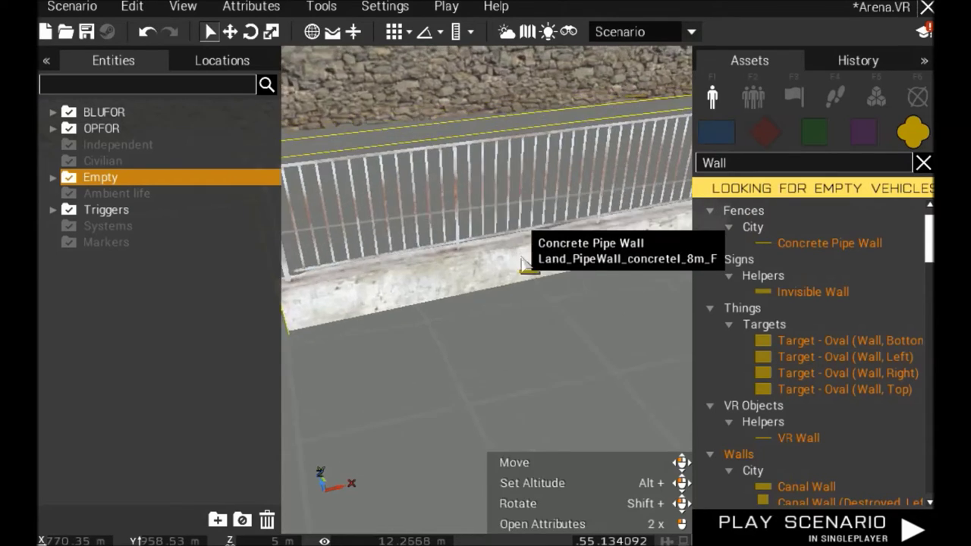
pyautogui.click(540, 338)
pyautogui.scroll(-4, 526, 271)
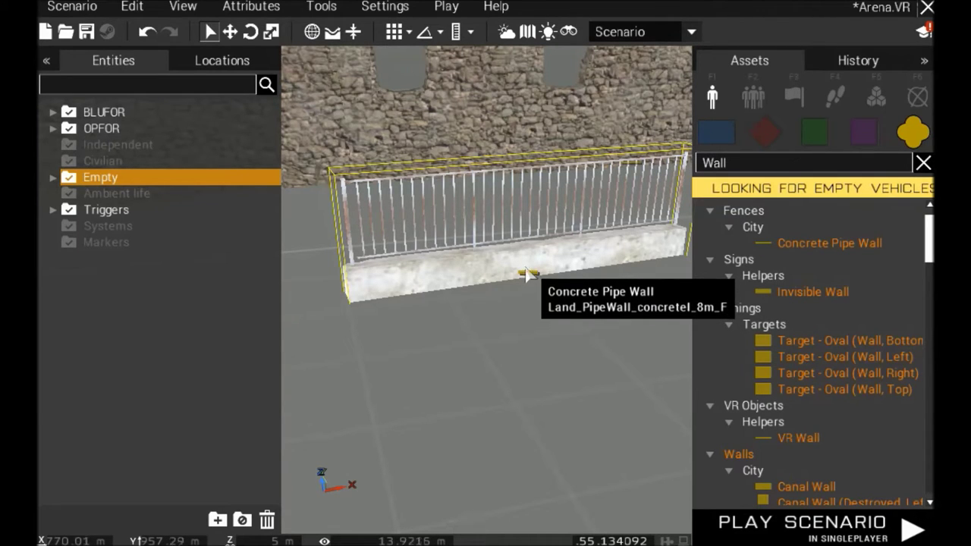
# - Raise the Concrete Pipe Wall straight up off the ground and toggle the vertical mode
pyautogui.keyDown('alt'); pyautogui.moveTo(529, 274); pyautogui.dragTo(511, 190); pyautogui.keyUp('alt')
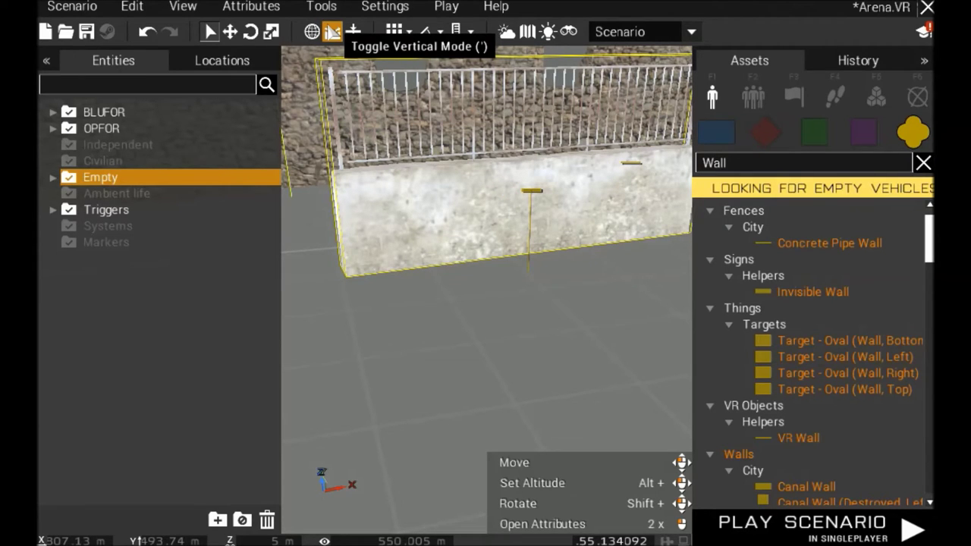
pyautogui.press('d')
pyautogui.moveTo(476, 314); pyautogui.dragTo(424, 292, button='right')
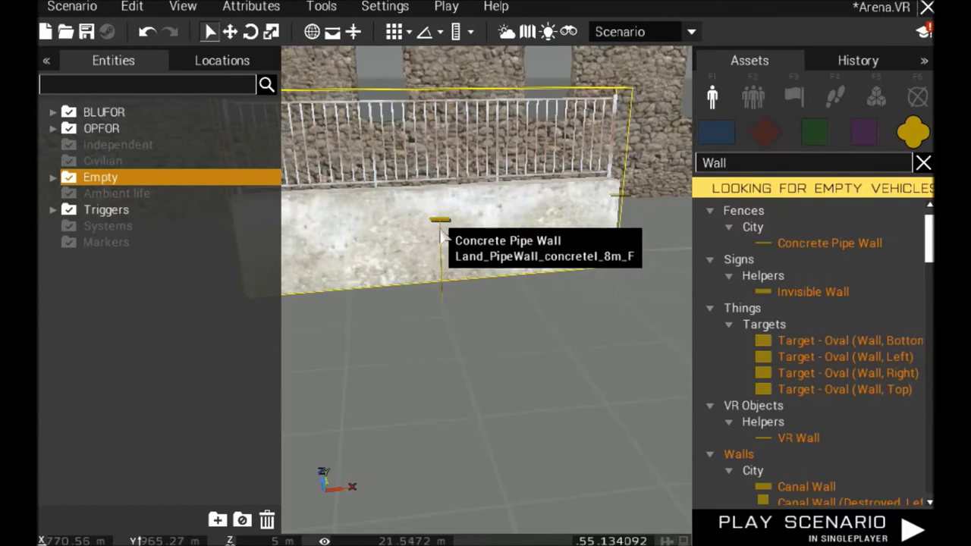
# - Lower the Concrete Pipe Wall back down to ground level
pyautogui.keyDown('alt'); pyautogui.moveTo(446, 206); pyautogui.dragTo(478, 389); pyautogui.keyUp('alt')
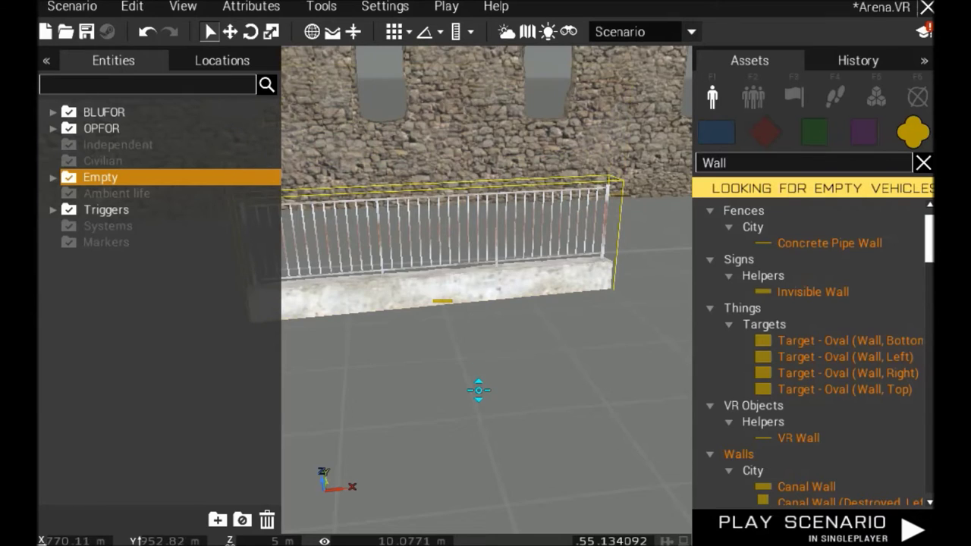
pyautogui.scroll(3, 413, 362)
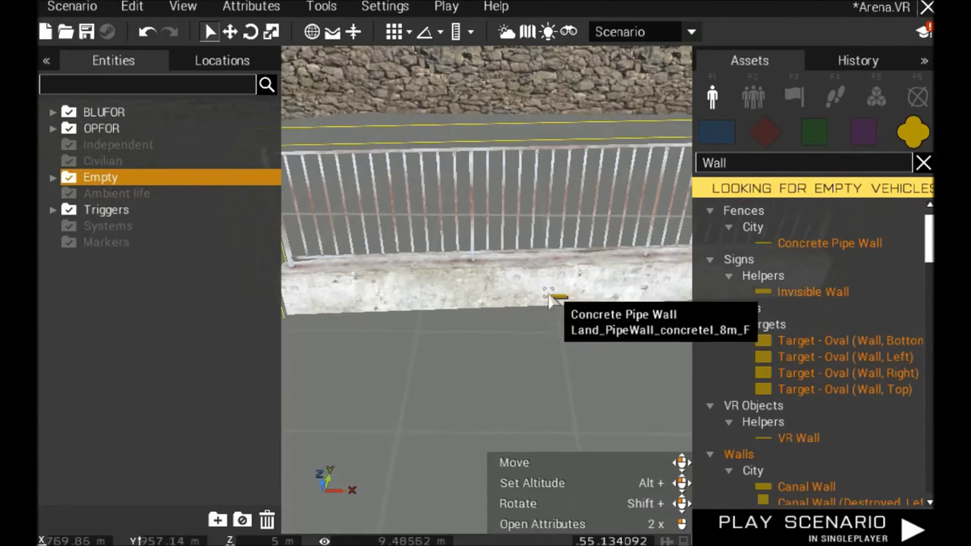
pyautogui.moveTo(578, 410)
pyautogui.keyDown('alt'); pyautogui.mouseDown()
pyautogui.moveTo(563, 286)
pyautogui.moveTo(522, 152)
pyautogui.moveTo(579, 403)
pyautogui.mouseUp(); pyautogui.keyUp('alt')
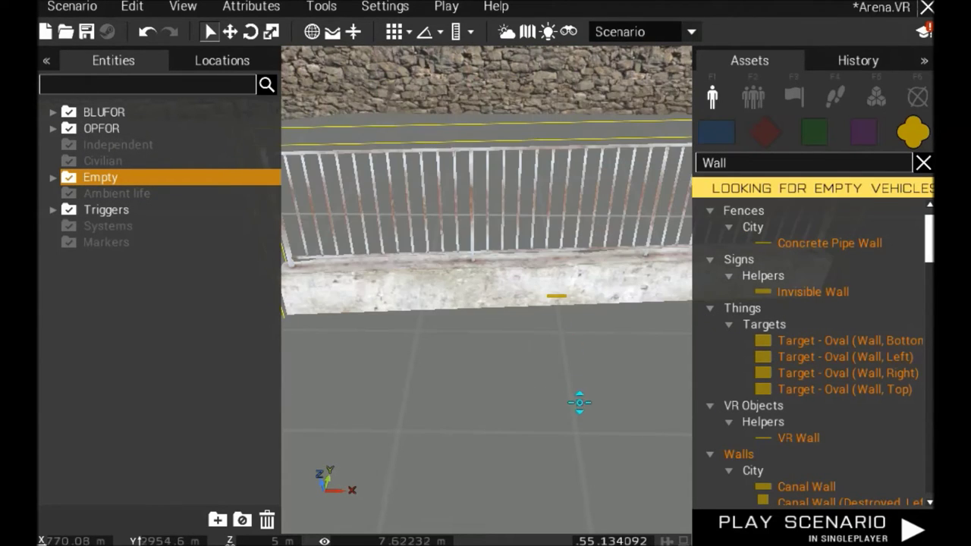
# - Sink the white ruined structure elsewhere in the arena vertically until most of it is below the ground
pyautogui.moveTo(581, 403); pyautogui.dragTo(799, 178, button='right')
pyautogui.press('w')
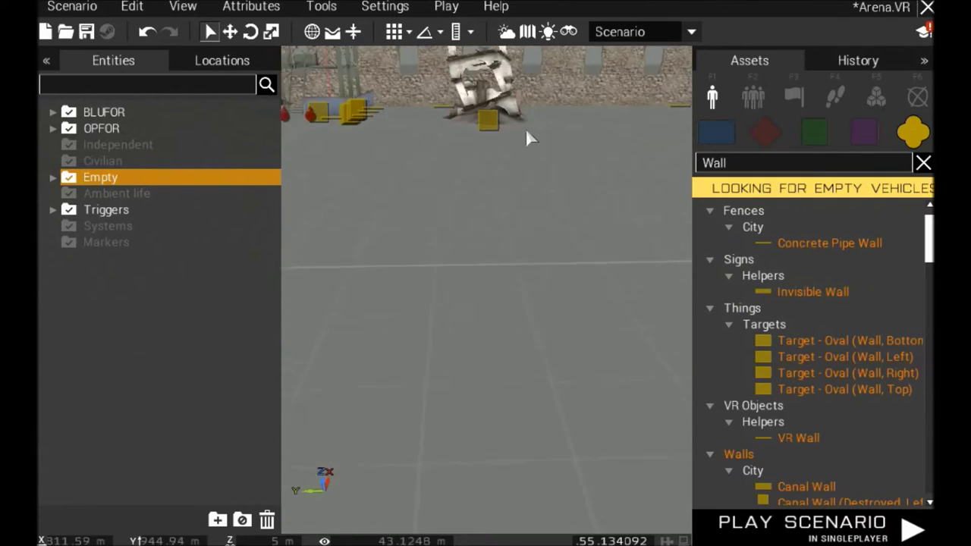
pyautogui.scroll(5, 479, 141)
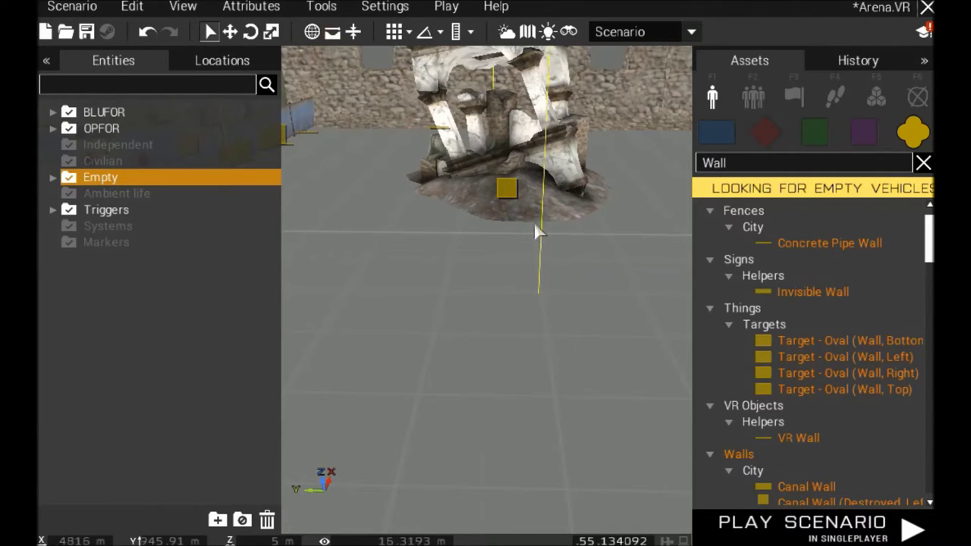
pyautogui.keyDown('alt'); pyautogui.moveTo(506, 189); pyautogui.dragTo(530, 258); pyautogui.keyUp('alt')
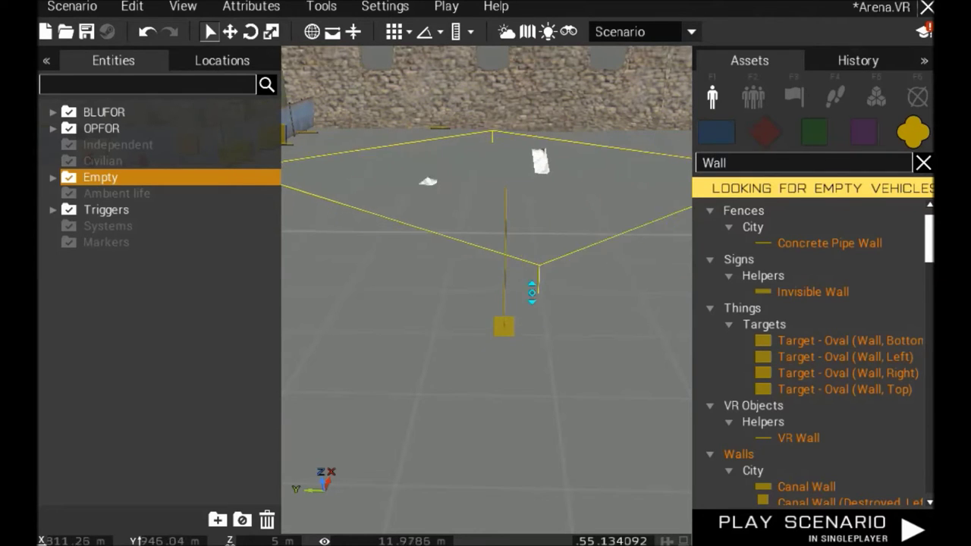
# - Raise the buried Bell Tower ruin out of the ground and lower it again towards ground level
pyautogui.moveTo(506, 239)
pyautogui.keyDown('alt'); pyautogui.mouseDown()
pyautogui.moveTo(503, 191)
pyautogui.moveTo(512, 202)
pyautogui.moveTo(501, 184)
pyautogui.mouseUp(); pyautogui.keyUp('alt')
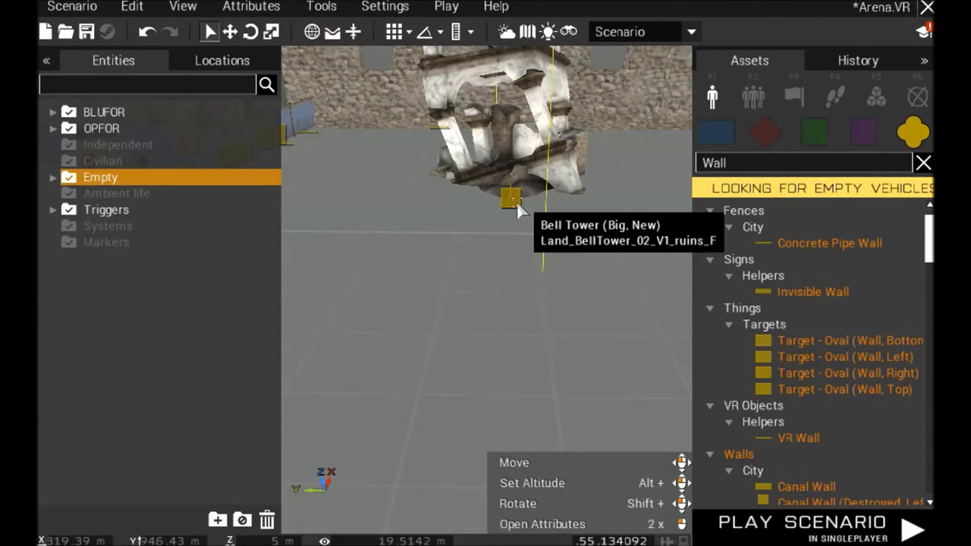
pyautogui.moveTo(515, 201)
pyautogui.keyDown('alt'); pyautogui.mouseDown()
pyautogui.moveTo(495, 156)
pyautogui.moveTo(522, 198)
pyautogui.moveTo(515, 176)
pyautogui.moveTo(536, 259)
pyautogui.mouseUp(); pyautogui.keyUp('alt')
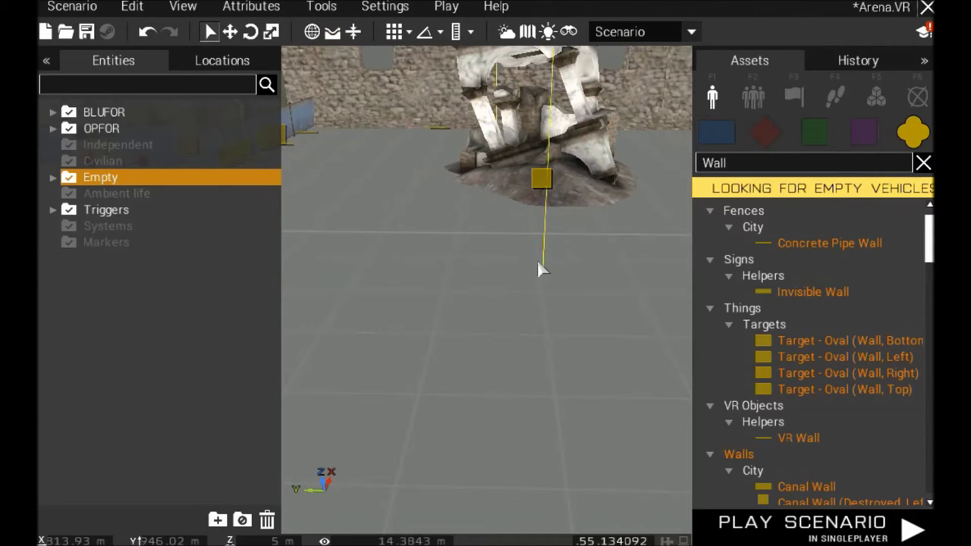
# - Hide the side panels and look over the arena around the domed building, the tall tower and the yellow crane
pyautogui.moveTo(427, 254); pyautogui.dragTo(280, 322, button='right')
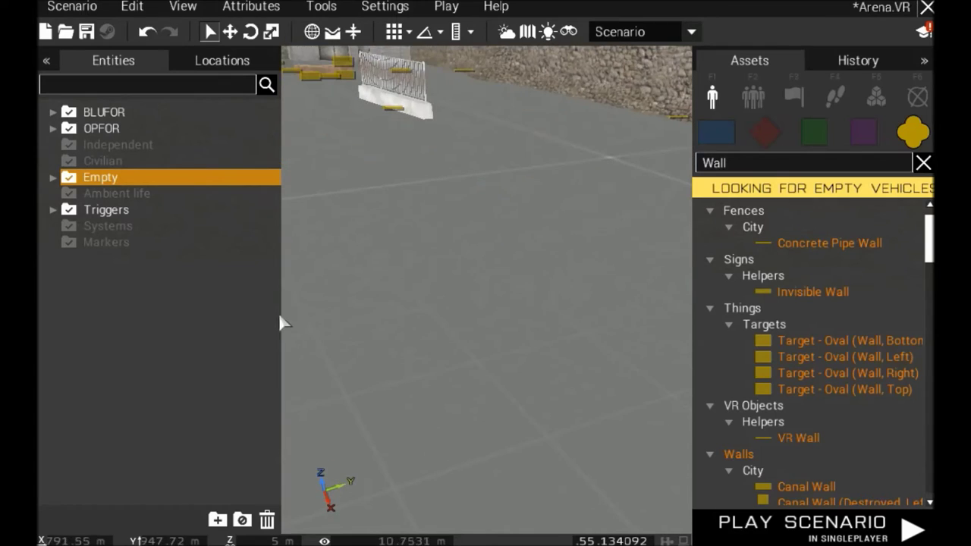
pyautogui.moveTo(452, 257); pyautogui.dragTo(383, 370, button='right')
pyautogui.press('e')
pyautogui.press('r')
pyautogui.press('e')
pyautogui.press('r')
pyautogui.moveTo(568, 333); pyautogui.dragTo(563, 282, button='right')
pyautogui.press('w')
pyautogui.press('a')
pyautogui.press('d')
pyautogui.moveTo(561, 282); pyautogui.dragTo(571, 310)
pyautogui.press('a')
pyautogui.moveTo(572, 311); pyautogui.dragTo(648, 197, button='right')
pyautogui.press('s')
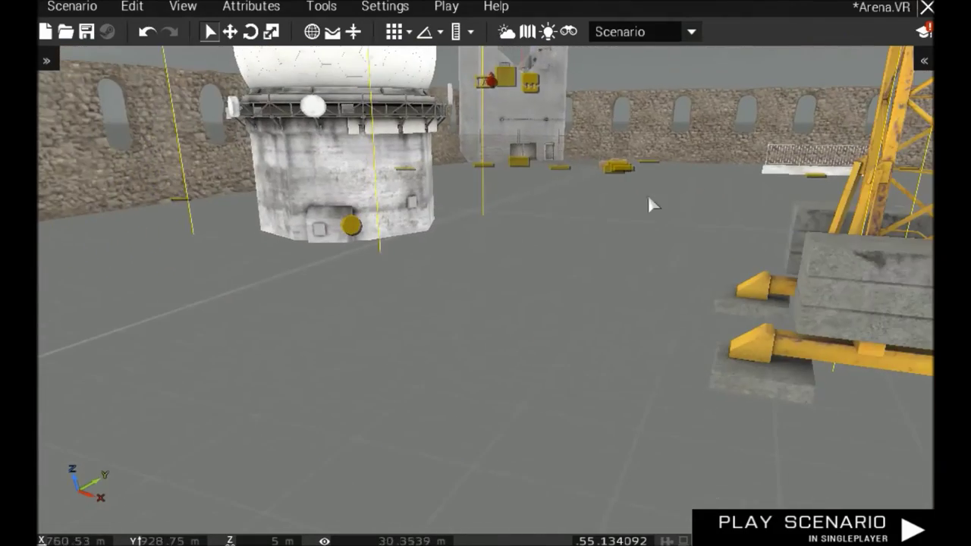
pyautogui.press('q')
pyautogui.moveTo(542, 282); pyautogui.dragTo(486, 378, button='right')
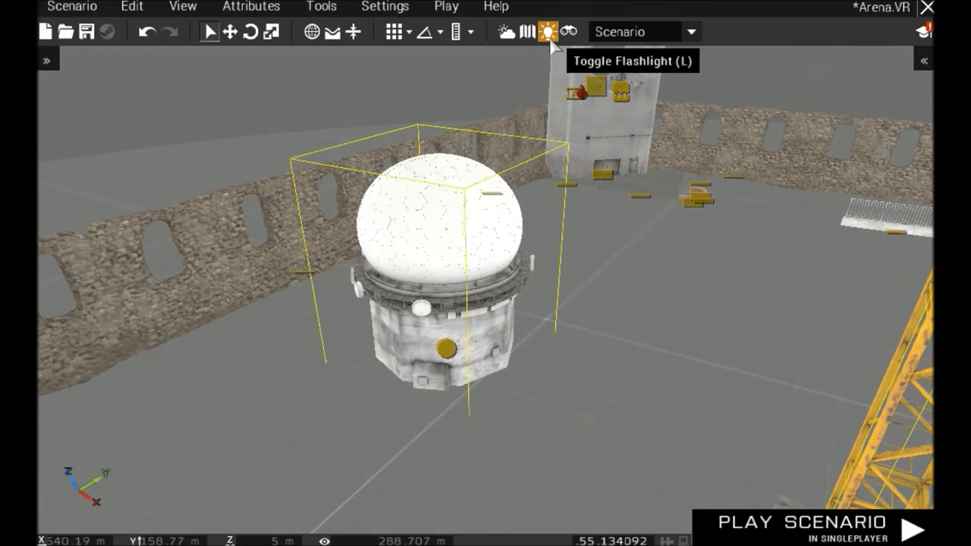
# - Set the scenario's time of day to 20:55 in the environment settings and look at the arena in the dark
pyautogui.click(505, 33)
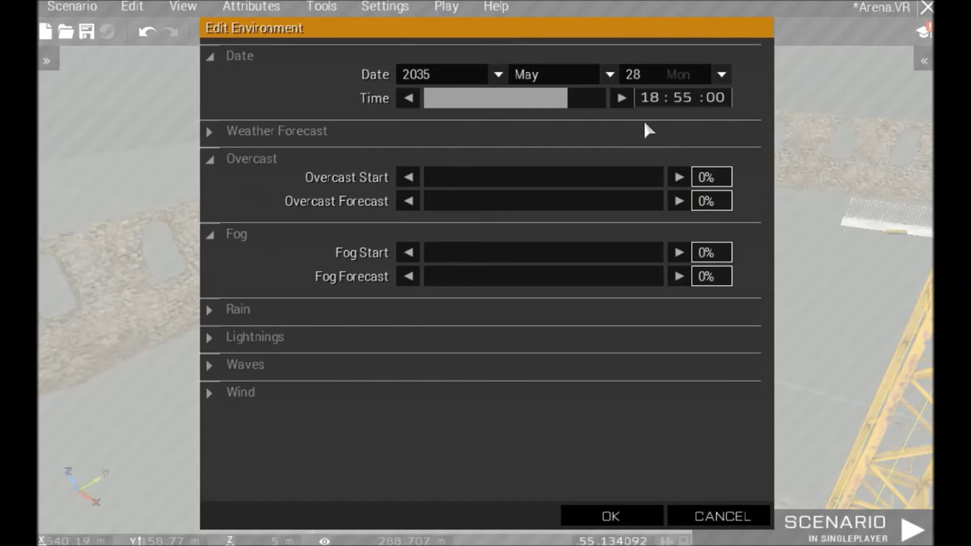
pyautogui.write('20')
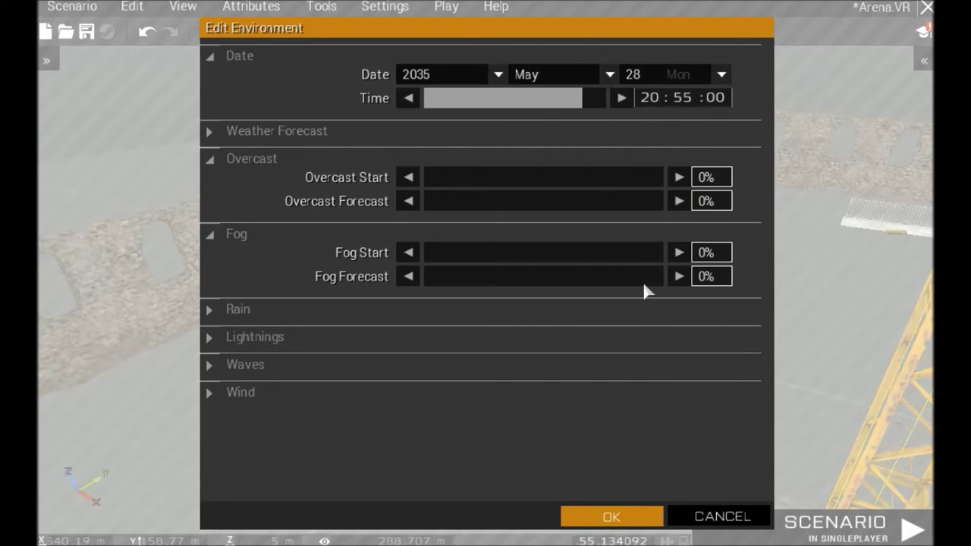
pyautogui.press('Return')
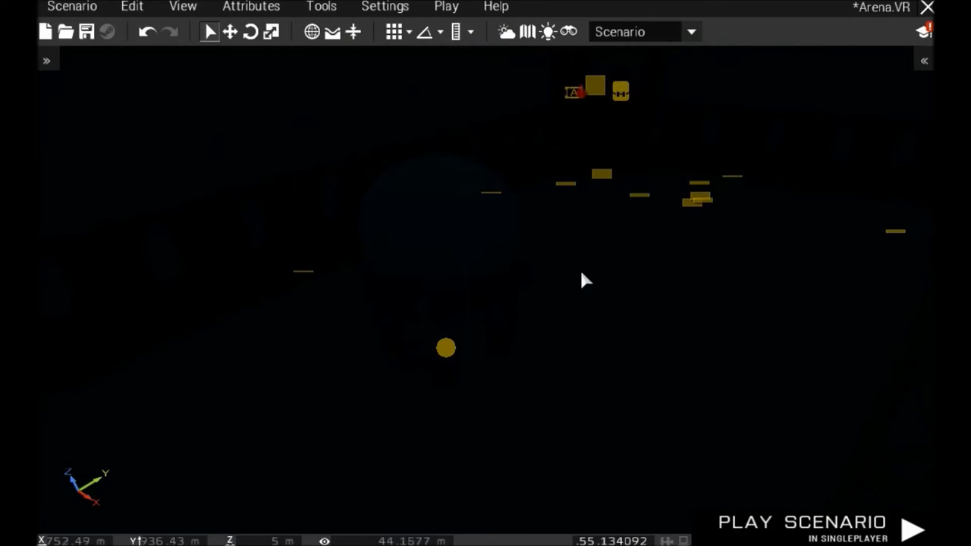
pyautogui.moveTo(602, 356); pyautogui.dragTo(673, 335, button='right')
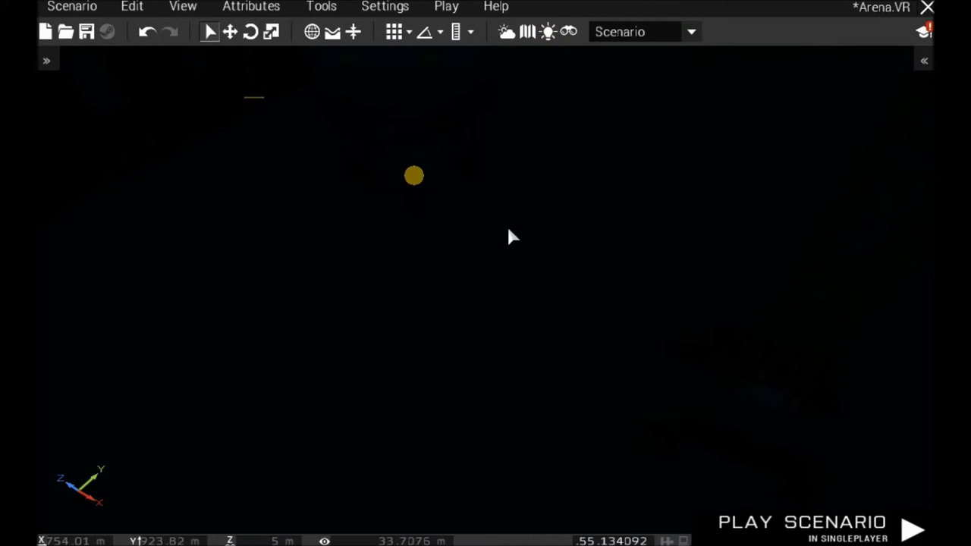
# - Turn on the editor flashlight and inspect the Solar Tower platform and the rest of the arena in the dark
pyautogui.press('l')
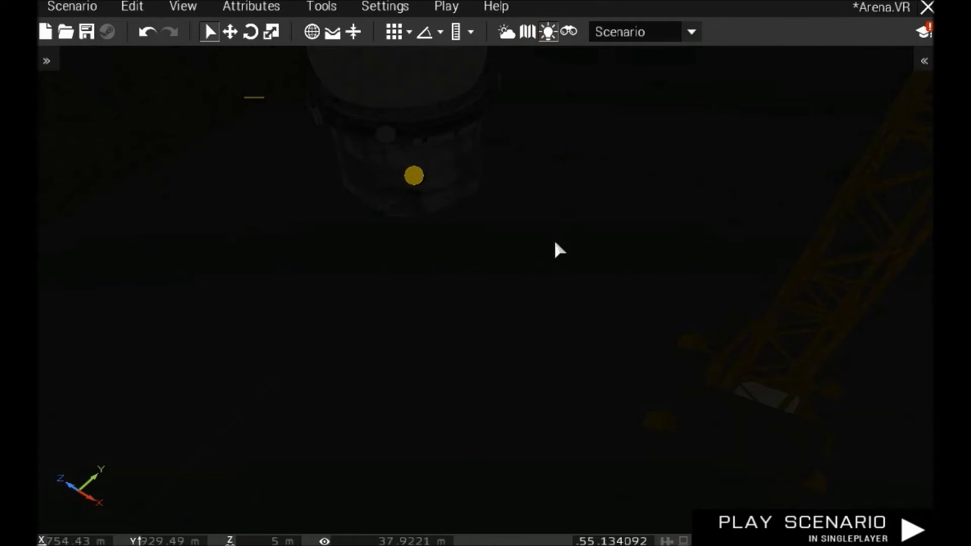
pyautogui.moveTo(555, 242); pyautogui.dragTo(544, 198, button='right')
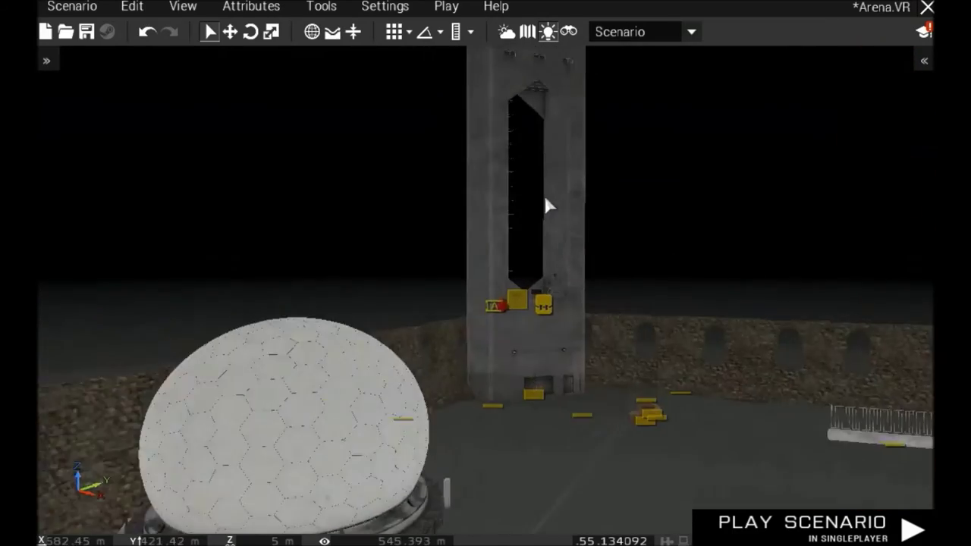
pyautogui.scroll(5, 547, 205)
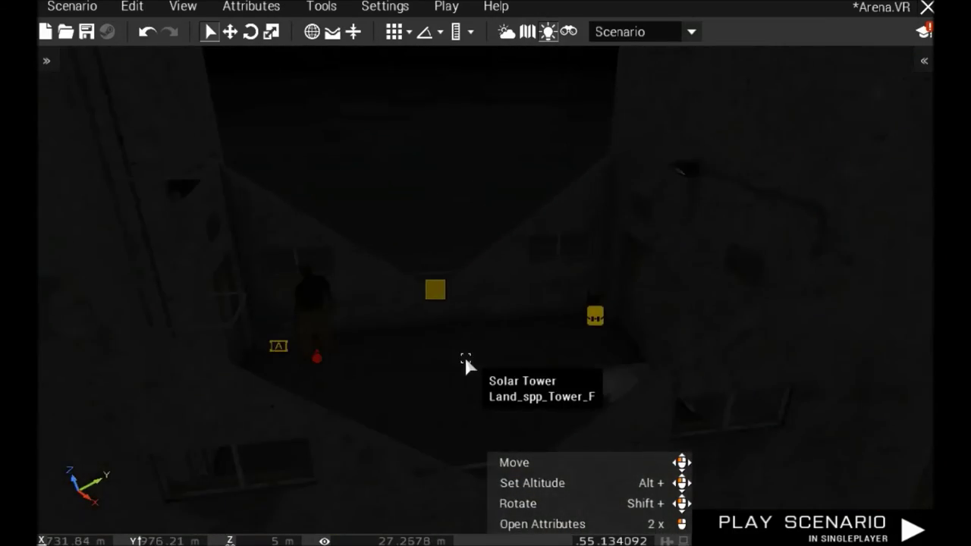
pyautogui.moveTo(466, 359); pyautogui.dragTo(440, 370, button='right')
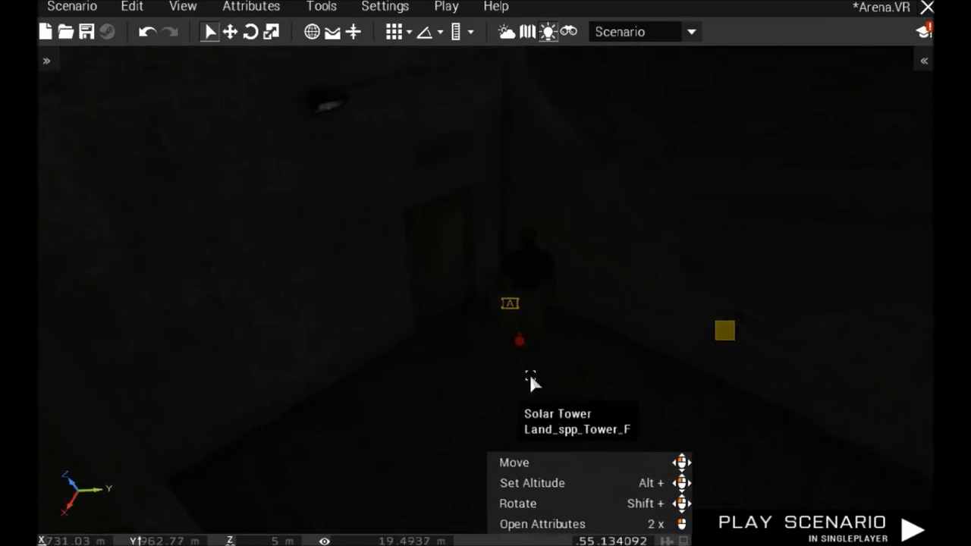
pyautogui.moveTo(529, 375); pyautogui.dragTo(421, 305, button='right')
pyautogui.press('w')
pyautogui.press('w')
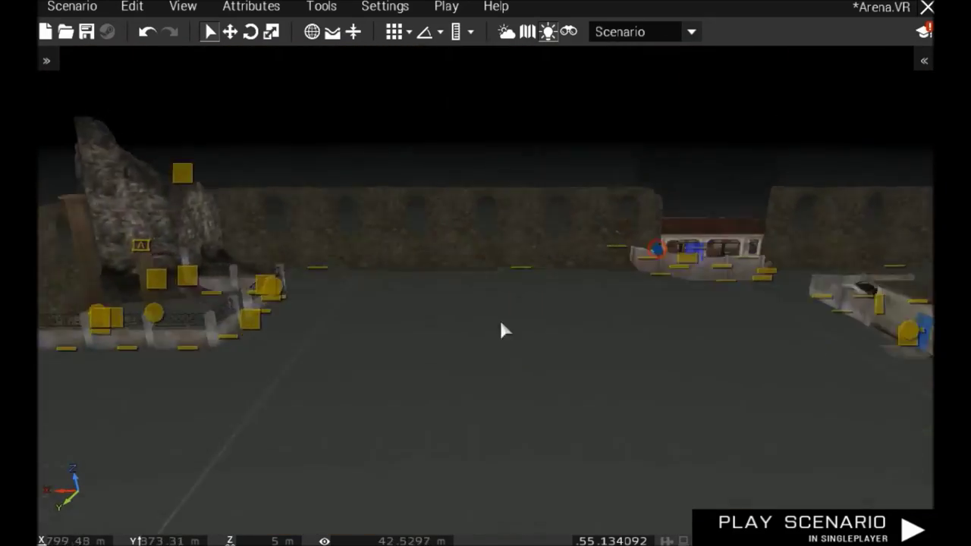
pyautogui.moveTo(500, 325); pyautogui.dragTo(821, 340, button='right')
pyautogui.press('w')
pyautogui.press('d')
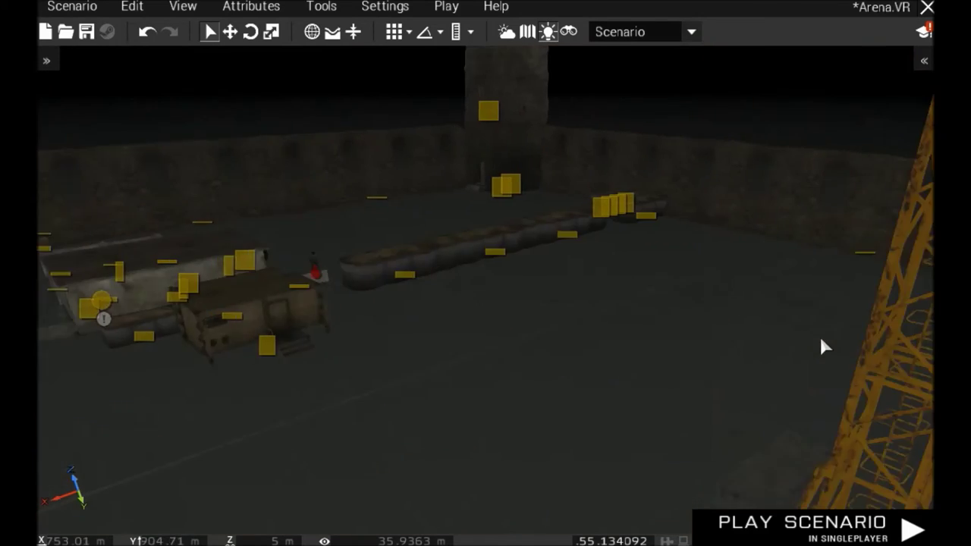
pyautogui.press('d')
# - Turn off the editor flashlight and set the scenario's time of day to 18:55 in the environment settings
pyautogui.click(547, 33)
pyautogui.moveTo(631, 195); pyautogui.dragTo(634, 245, button='right')
pyautogui.press('s')
pyautogui.click(505, 32)
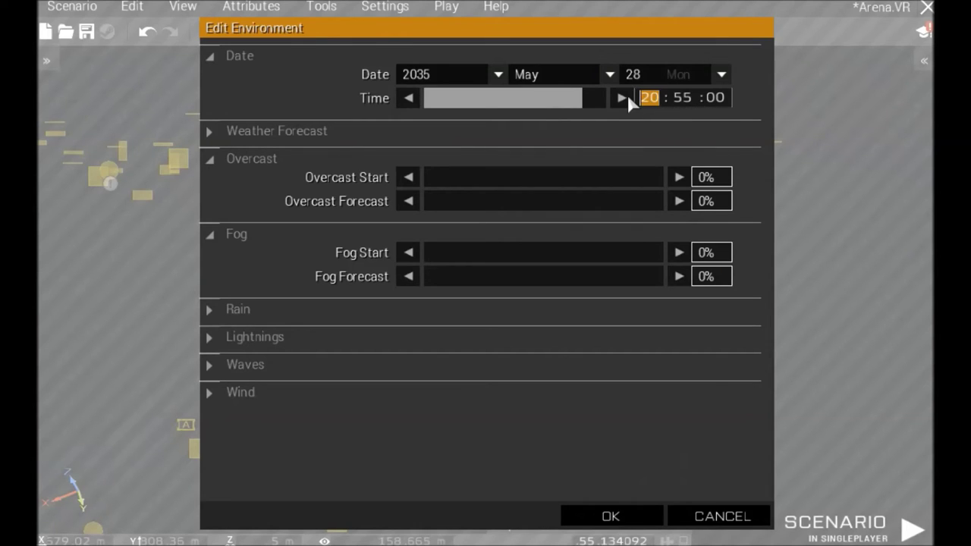
pyautogui.write('18')
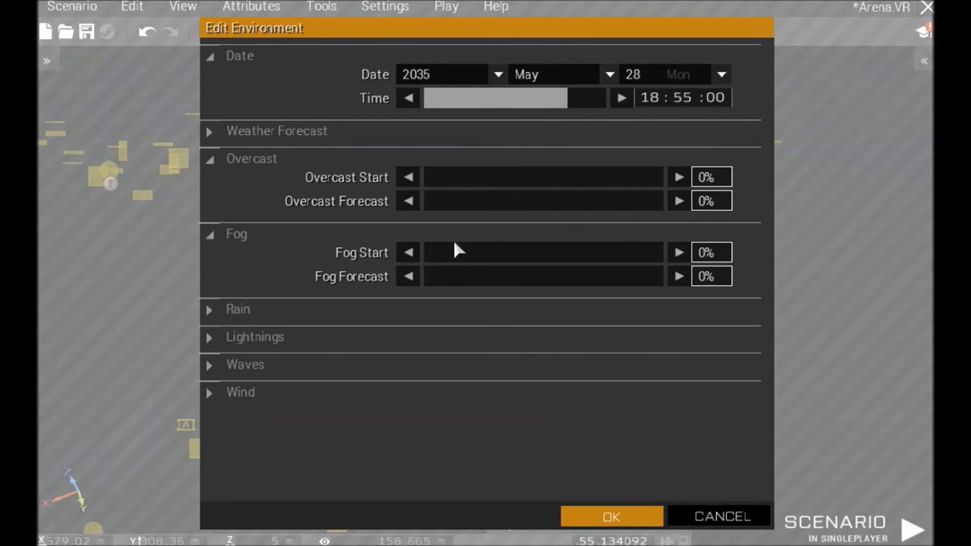
pyautogui.press('Return')
# - Find the open ground beside the lone armed soldier in blue and show the side panels again
pyautogui.press('a')
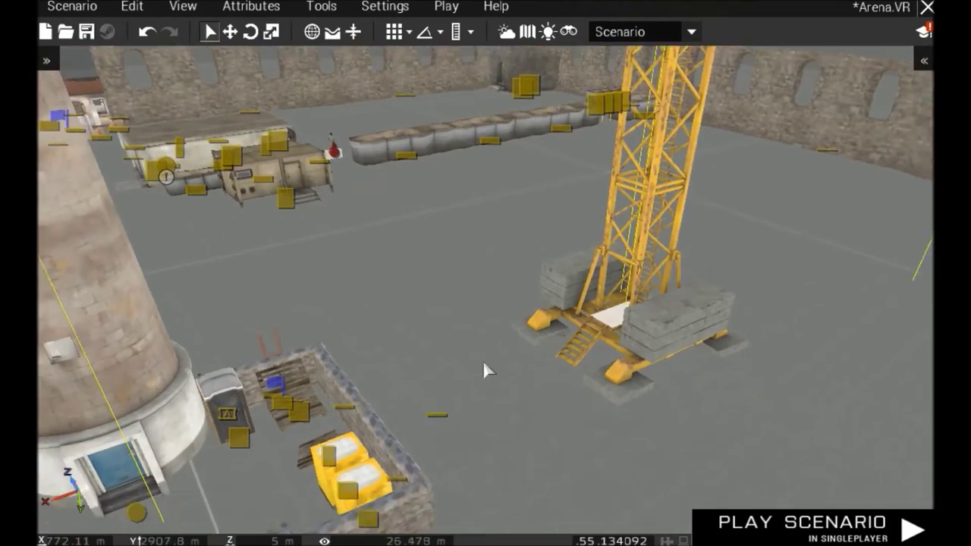
pyautogui.press('s')
pyautogui.moveTo(482, 364); pyautogui.dragTo(466, 258, button='right')
pyautogui.press('a')
pyautogui.moveTo(582, 288); pyautogui.dragTo(721, 409, button='right')
pyautogui.press('w')
pyautogui.moveTo(479, 231); pyautogui.dragTo(489, 358, button='right')
pyautogui.press('d')
pyautogui.press('w')
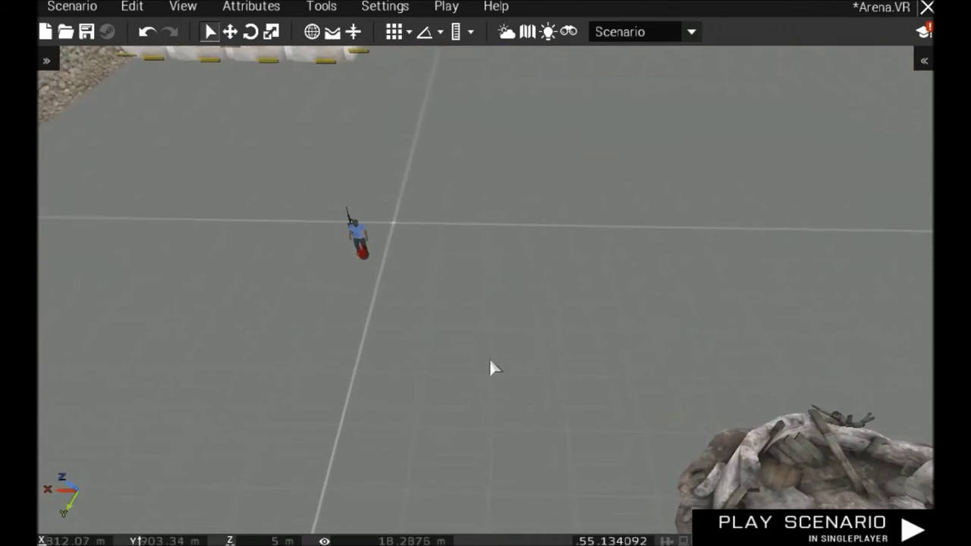
pyautogui.press('e')
pyautogui.press('r')
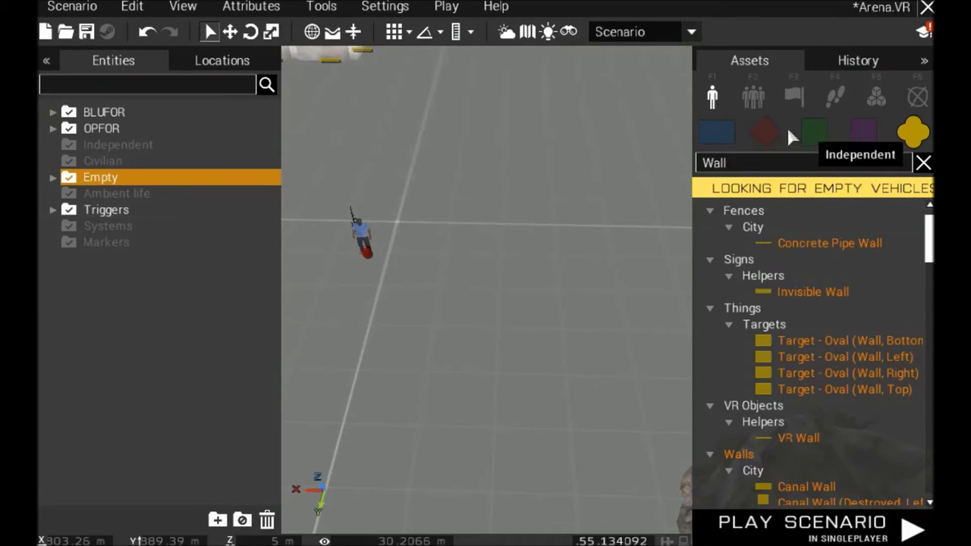
# - Search the BLUFOR assets for "rifle" and place an FIA Rifleman on the open ground beside the armed soldier
pyautogui.click(717, 132)
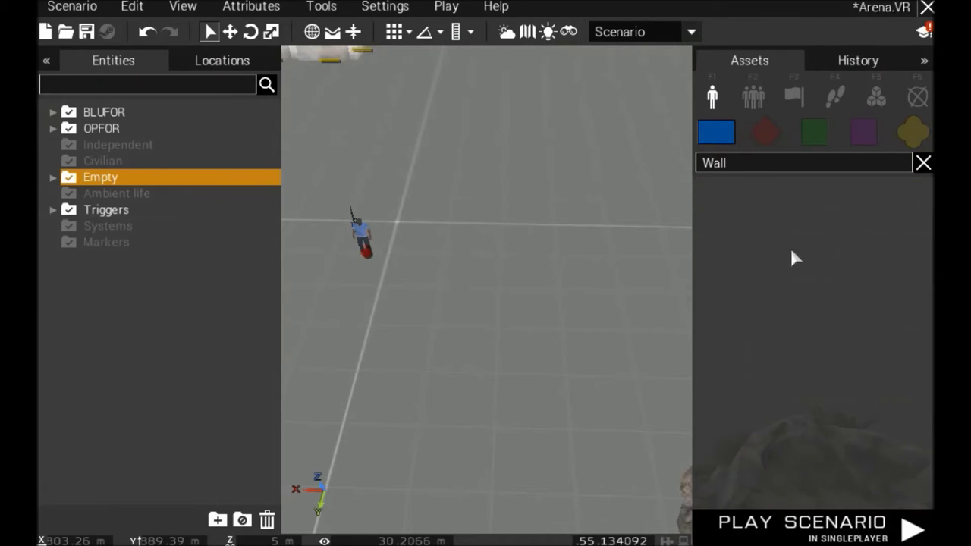
pyautogui.click(923, 163)
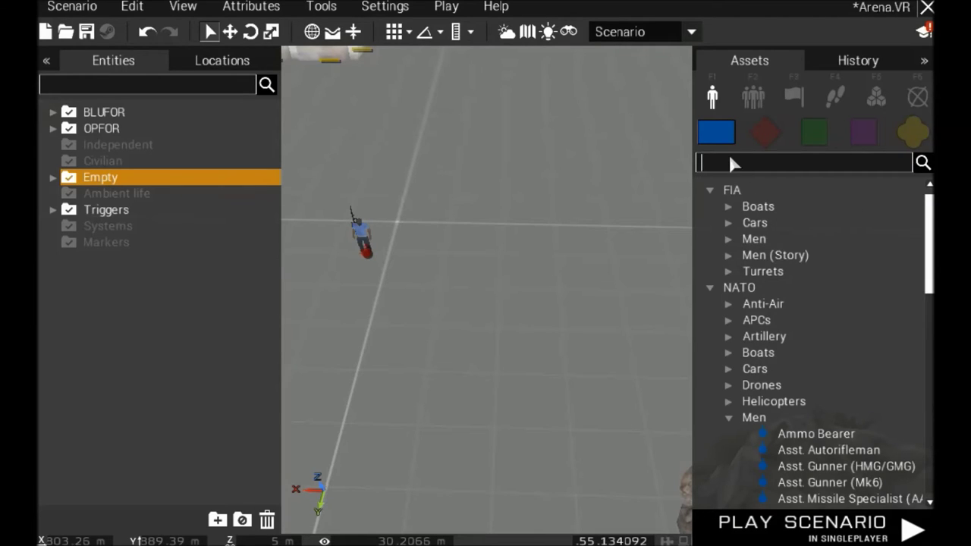
pyautogui.write('rifl')
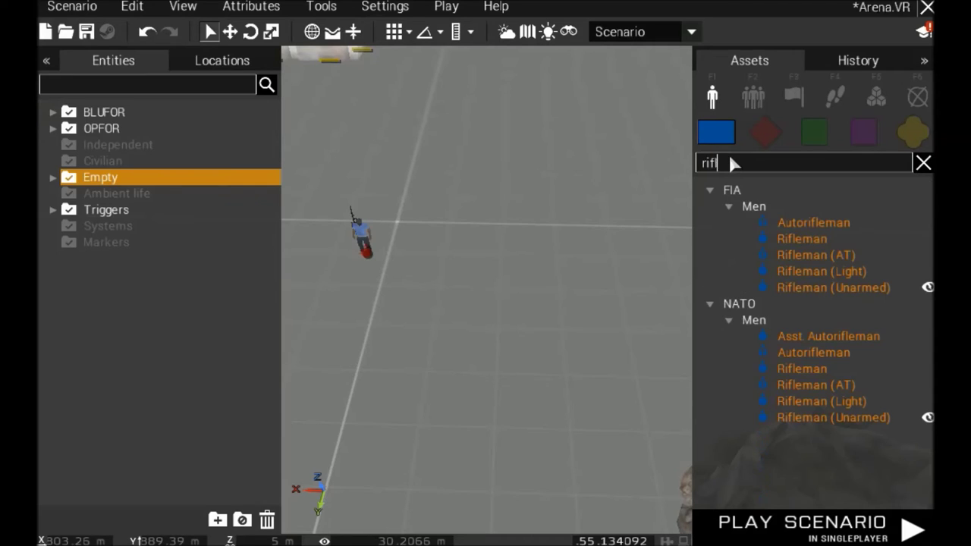
pyautogui.write('e')
pyautogui.click(801, 238)
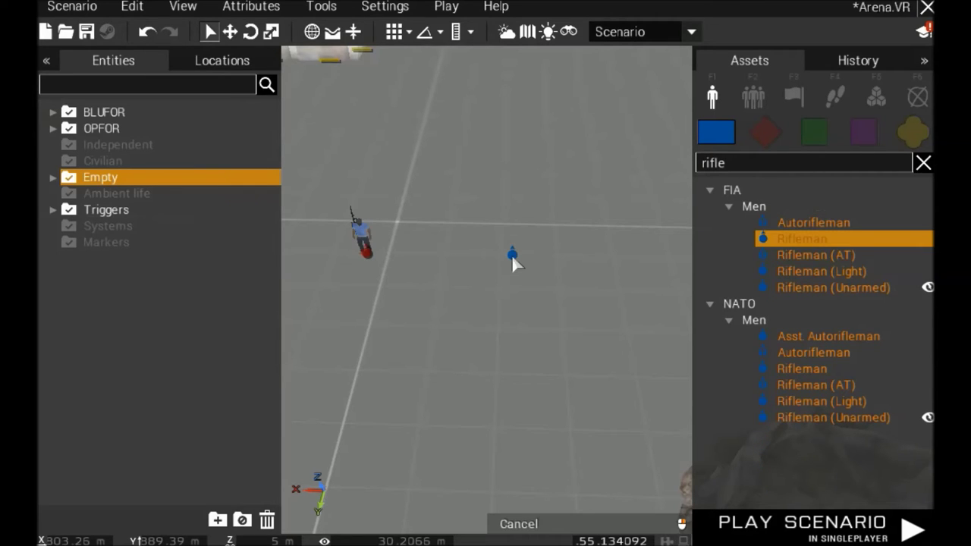
pyautogui.click(513, 258)
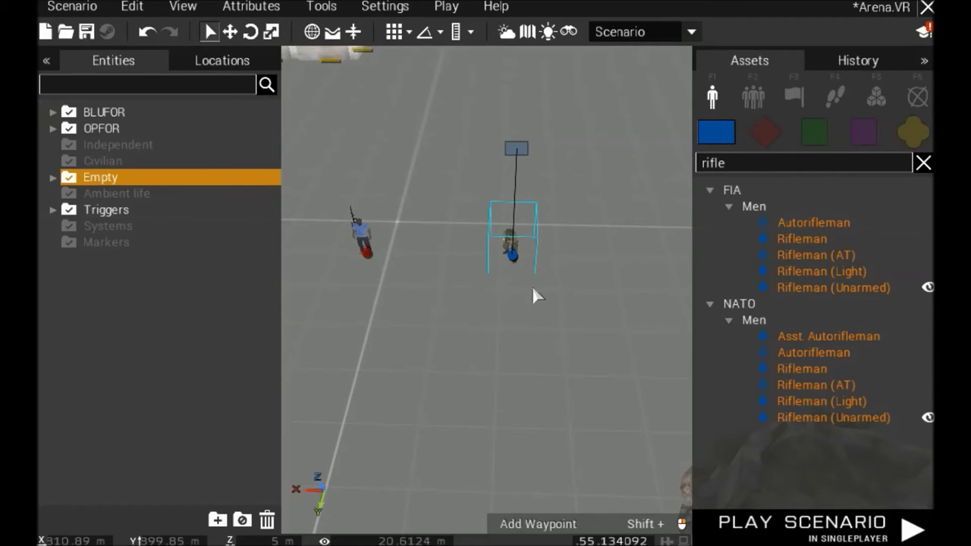
# - Zoom in on the placed FIA Rifleman and open his loadout in the Arsenal
pyautogui.scroll(2, 532, 286)
pyautogui.scroll(2, 532, 285)
pyautogui.scroll(2, 515, 284)
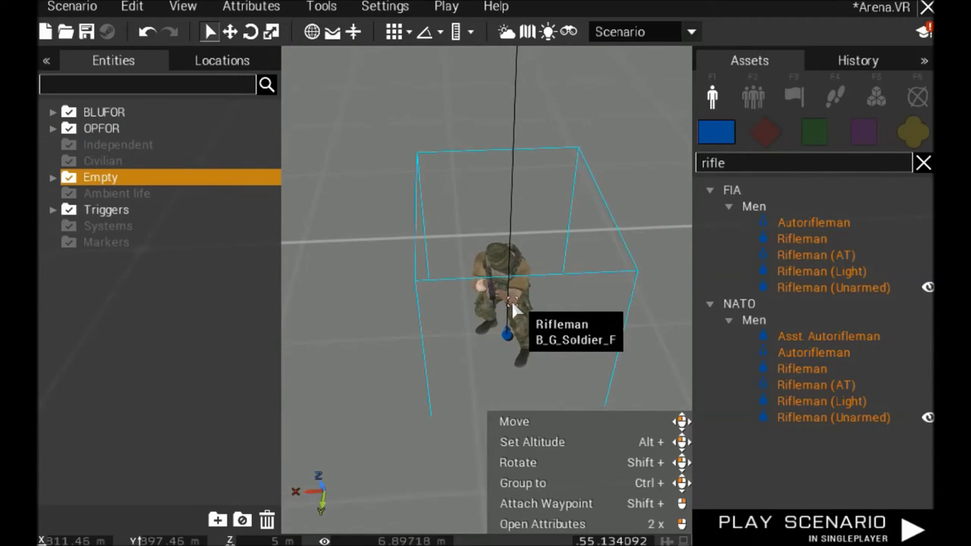
pyautogui.scroll(3, 511, 300)
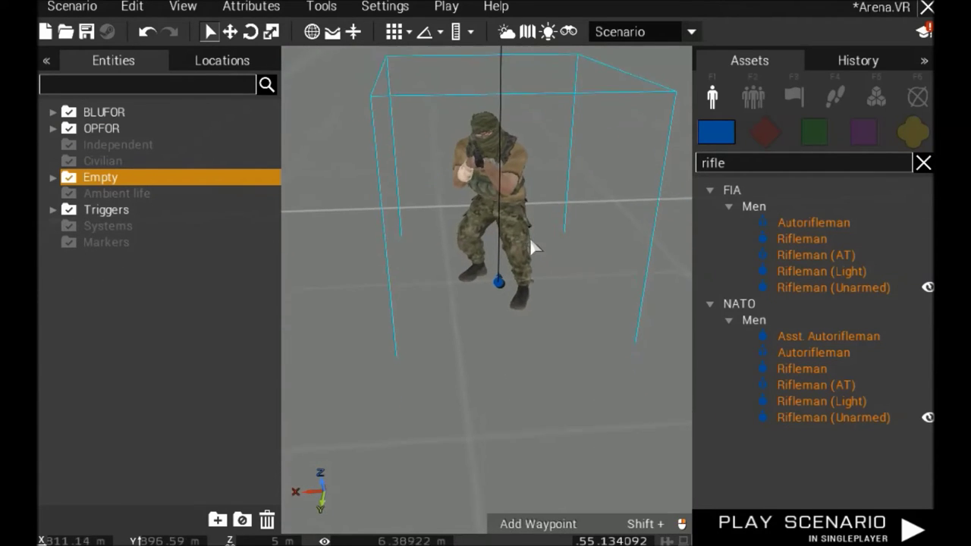
pyautogui.rightClick(490, 257)
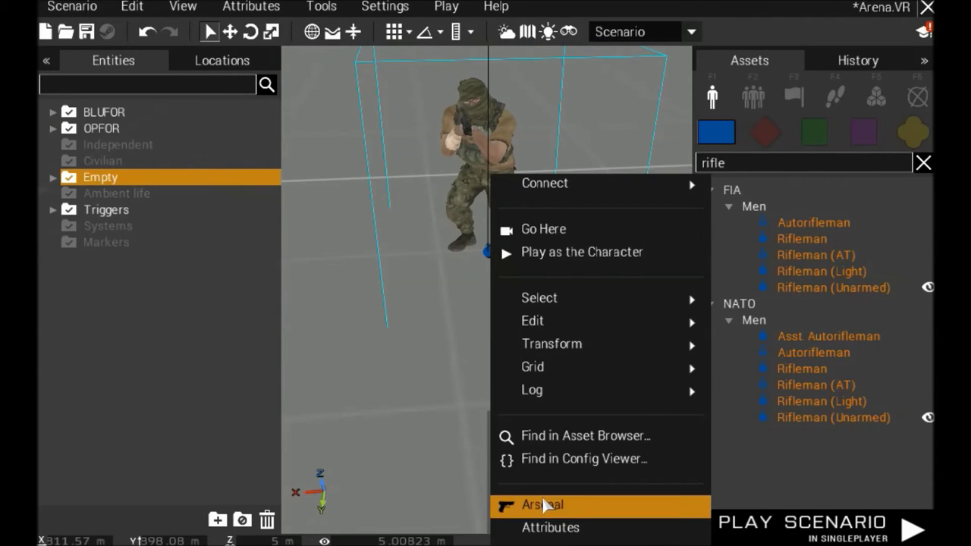
pyautogui.rightClick(470, 162)
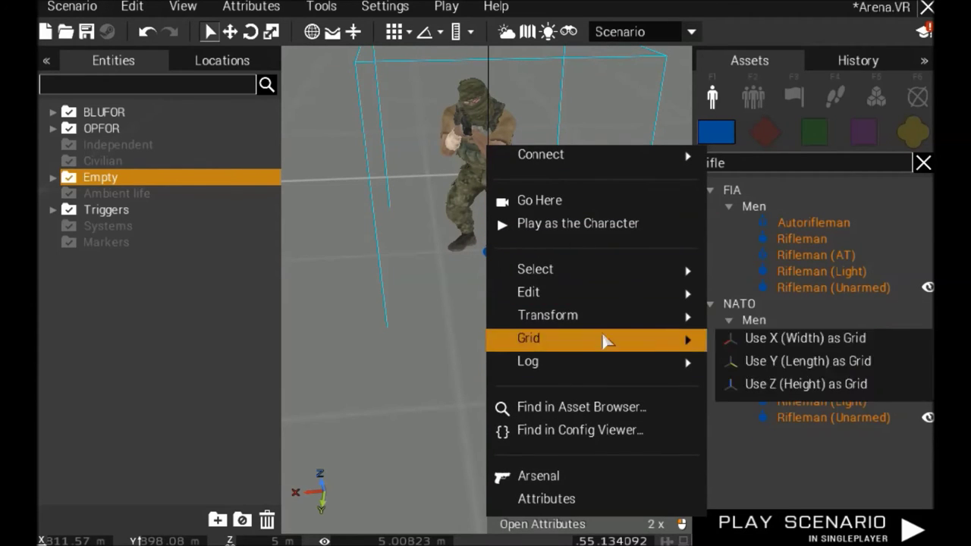
pyautogui.click(570, 478)
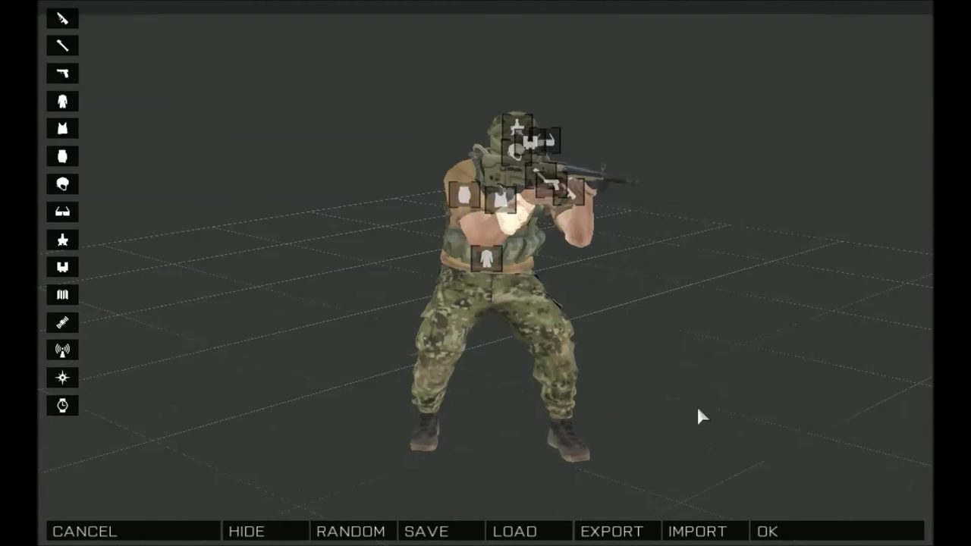
# - View the Rifleman from another angle and browse his weapon, launcher and uniform options
pyautogui.moveTo(698, 411); pyautogui.dragTo(631, 233)
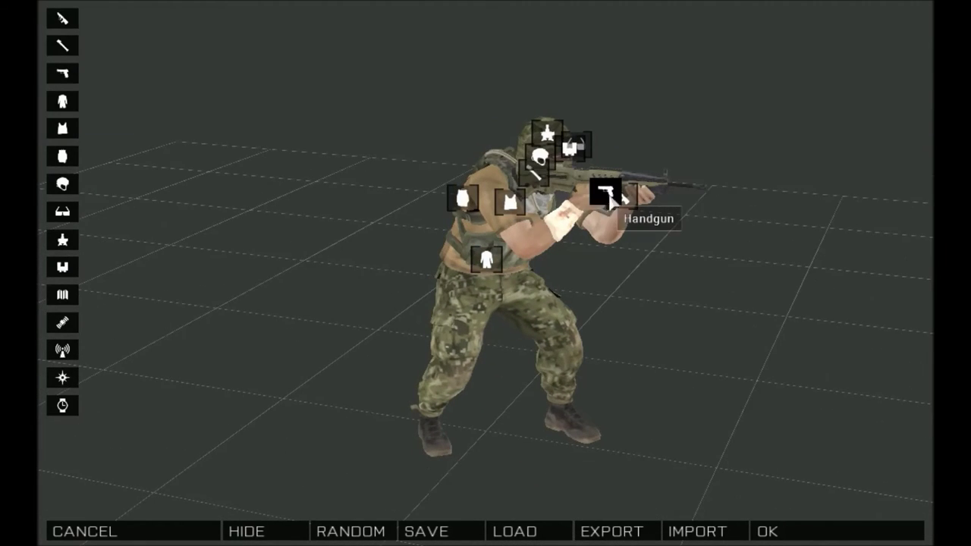
pyautogui.click(611, 196)
pyautogui.click(66, 47)
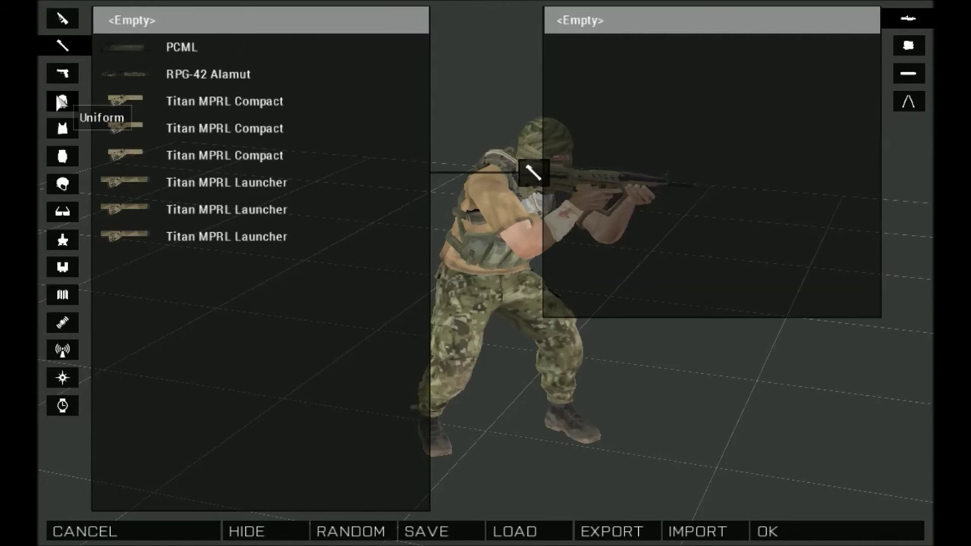
pyautogui.click(62, 100)
# - Remove the Rifleman's primary weapon by choosing the <Empty> option among the primary weapons
pyautogui.click(62, 18)
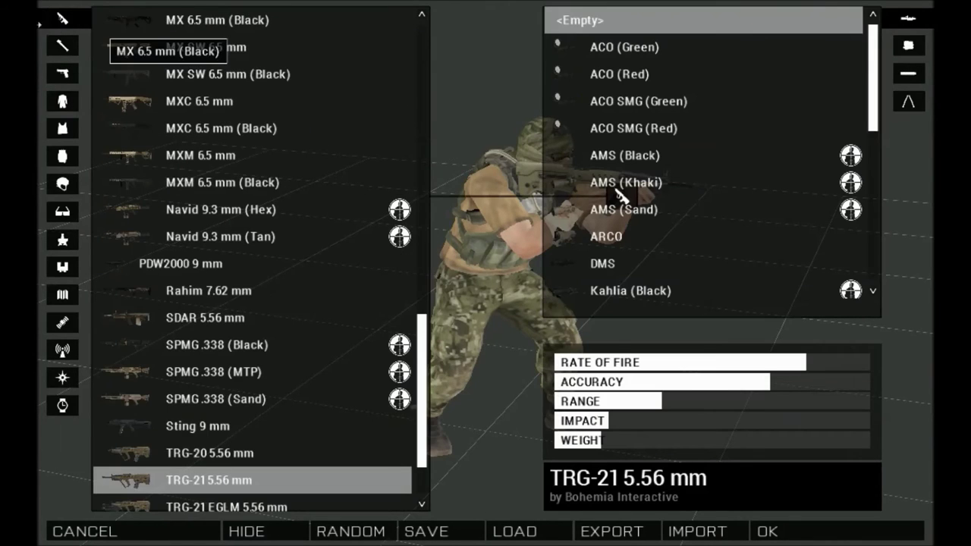
pyautogui.scroll(6, 325, 216)
pyautogui.scroll(5, 325, 217)
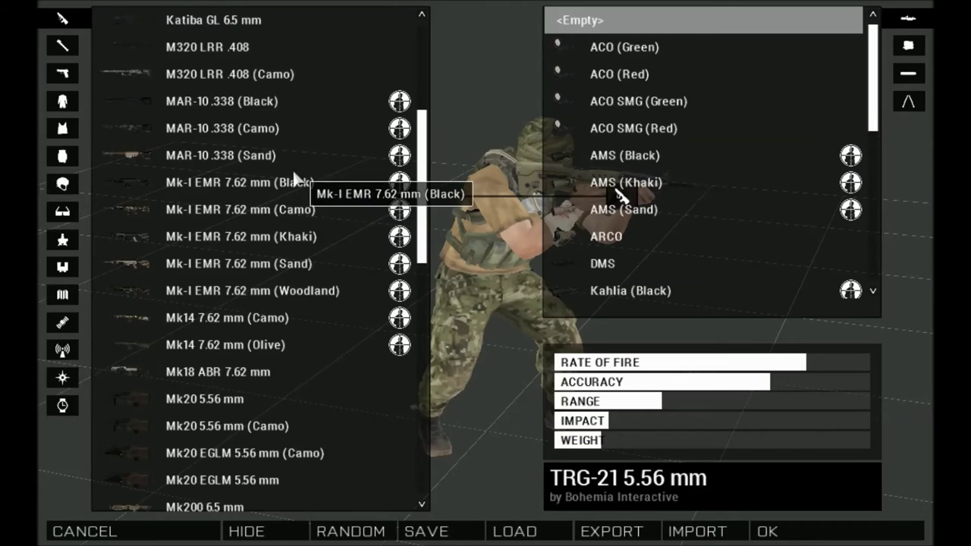
pyautogui.click(221, 21)
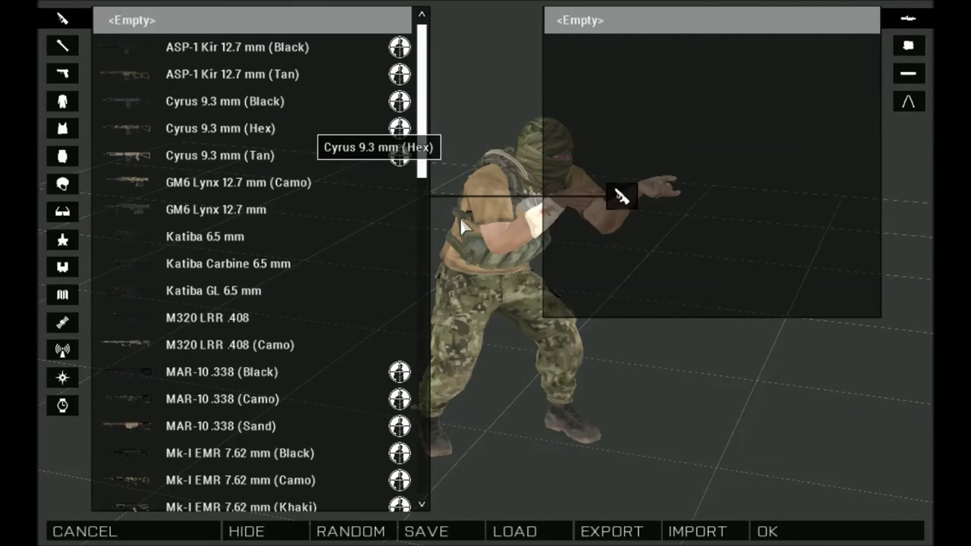
# - Apply the changed loadout to the FIA Rifleman and inspect him up close in the scene
pyautogui.click(807, 530)
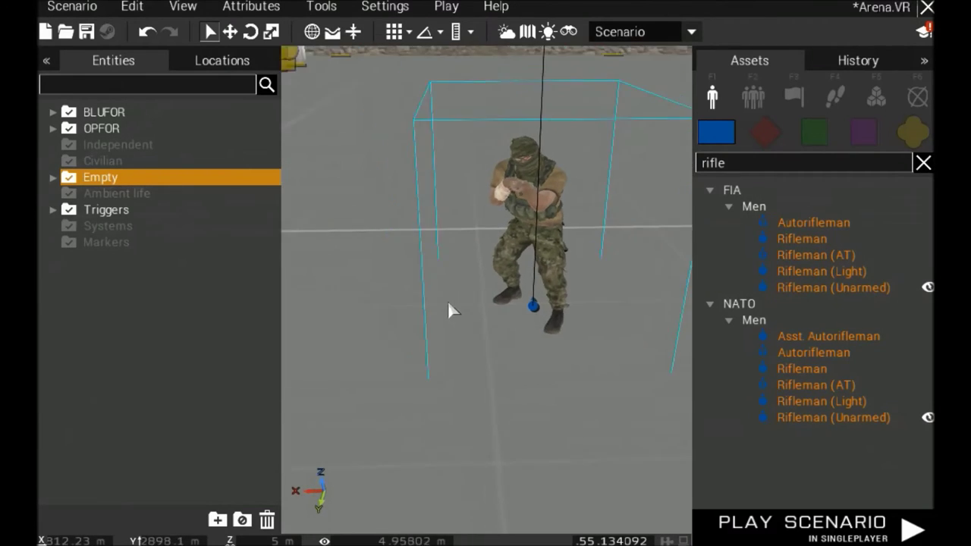
pyautogui.scroll(8, 473, 317)
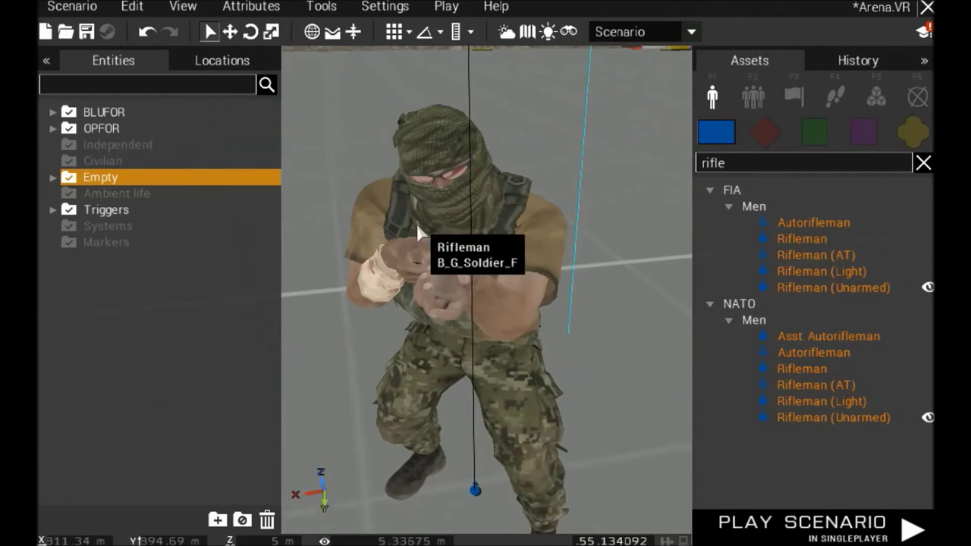
pyautogui.moveTo(508, 230); pyautogui.dragTo(560, 276, button='right')
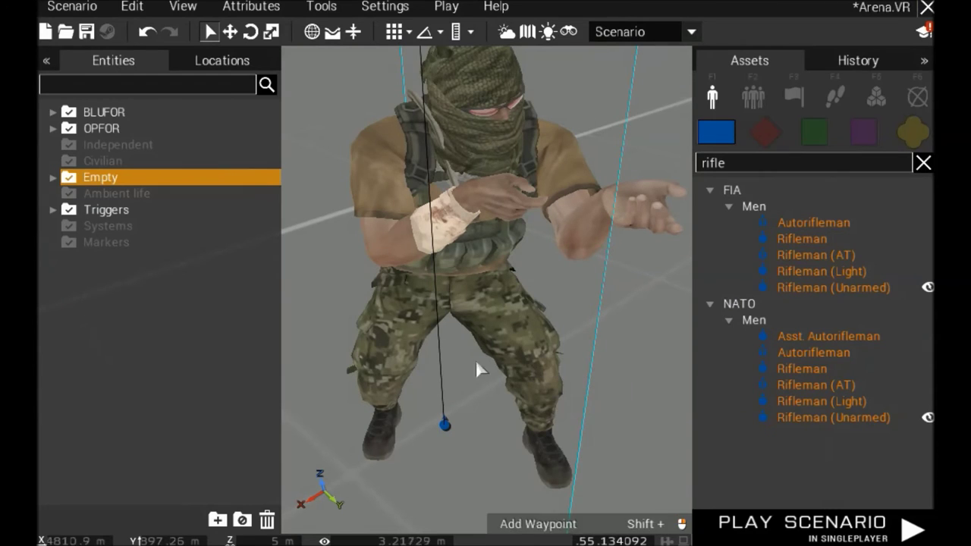
# - Delete the FIA Rifleman from the scenario
pyautogui.moveTo(440, 431); pyautogui.dragTo(455, 374)
pyautogui.moveTo(451, 342); pyautogui.dragTo(495, 455, button='right')
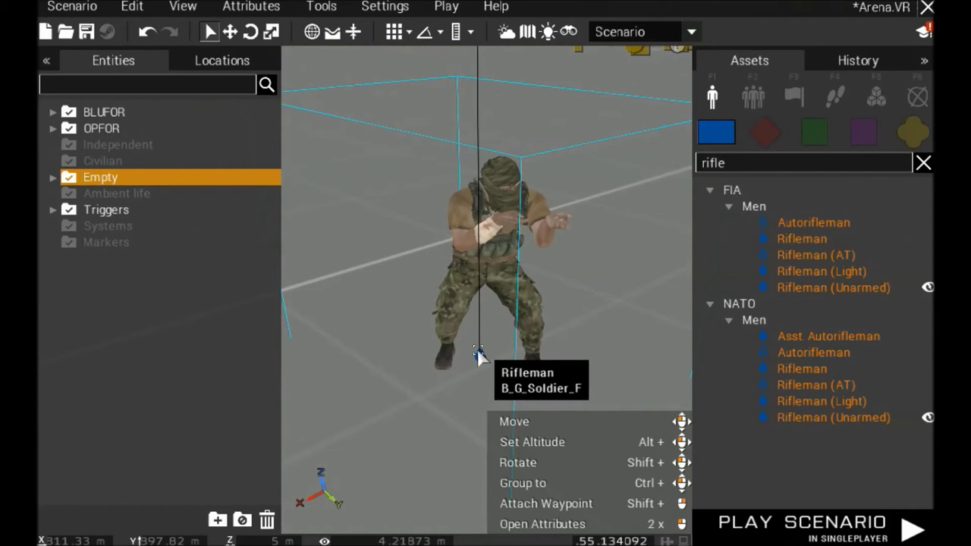
pyautogui.press('Delete')
# - Play the scenario as the armed VR Soldier in the blue shirt and switch to third-person view
pyautogui.moveTo(477, 349)
pyautogui.mouseDown(button='right')
pyautogui.moveTo(405, 347)
pyautogui.moveTo(454, 329)
pyautogui.moveTo(422, 349)
pyautogui.moveTo(479, 344)
pyautogui.moveTo(516, 395)
pyautogui.moveTo(465, 361)
pyautogui.mouseUp(button='right')
pyautogui.moveTo(449, 317)
pyautogui.mouseDown()
pyautogui.moveTo(523, 311)
pyautogui.moveTo(433, 329)
pyautogui.moveTo(444, 334)
pyautogui.mouseUp()
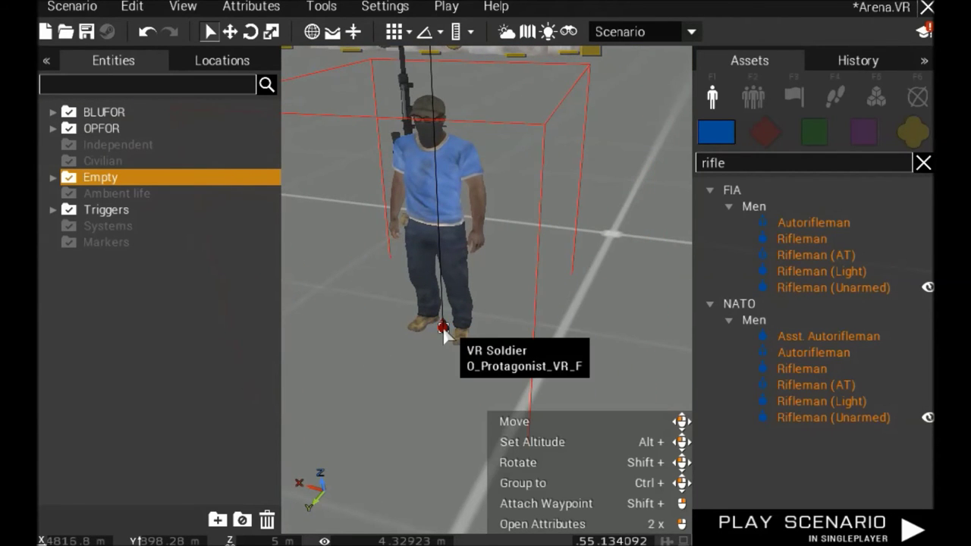
pyautogui.rightClick(444, 334)
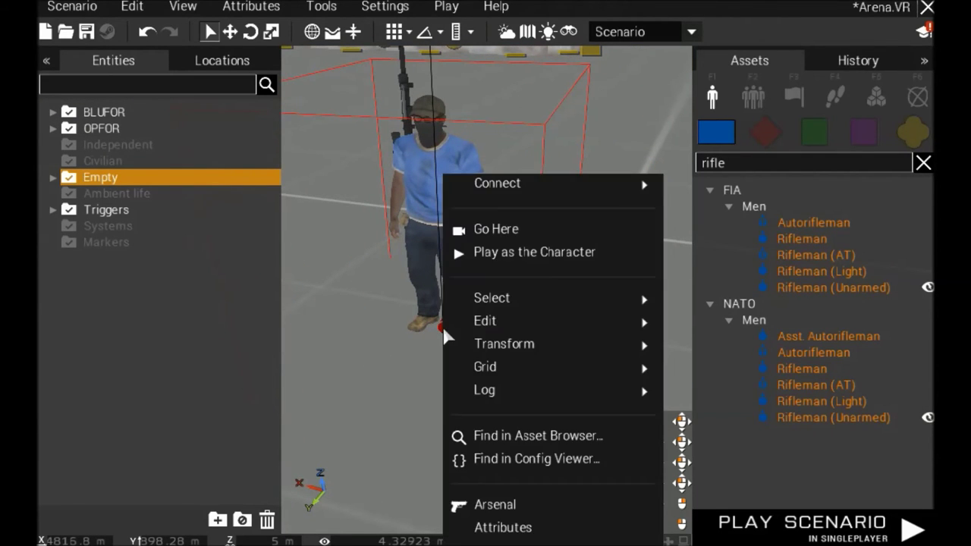
pyautogui.click(506, 256)
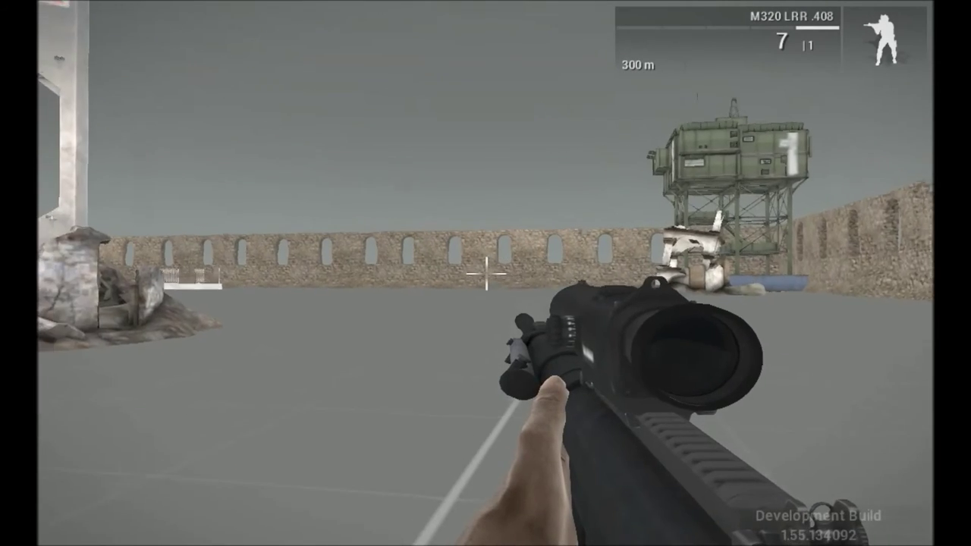
pyautogui.press('Return')
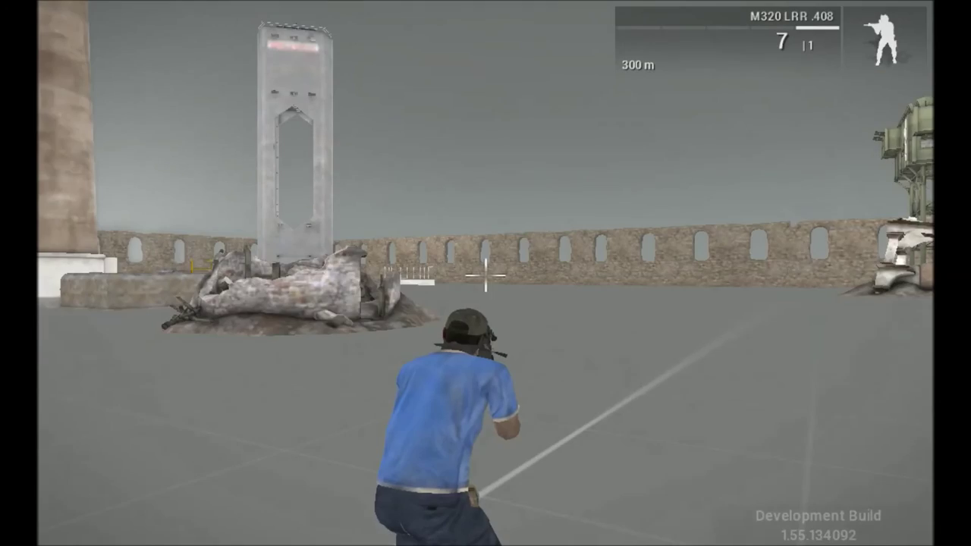
# - Run through the chain-link gate and the building's blue door to the grey van, switching to first-person view
pyautogui.press('w')
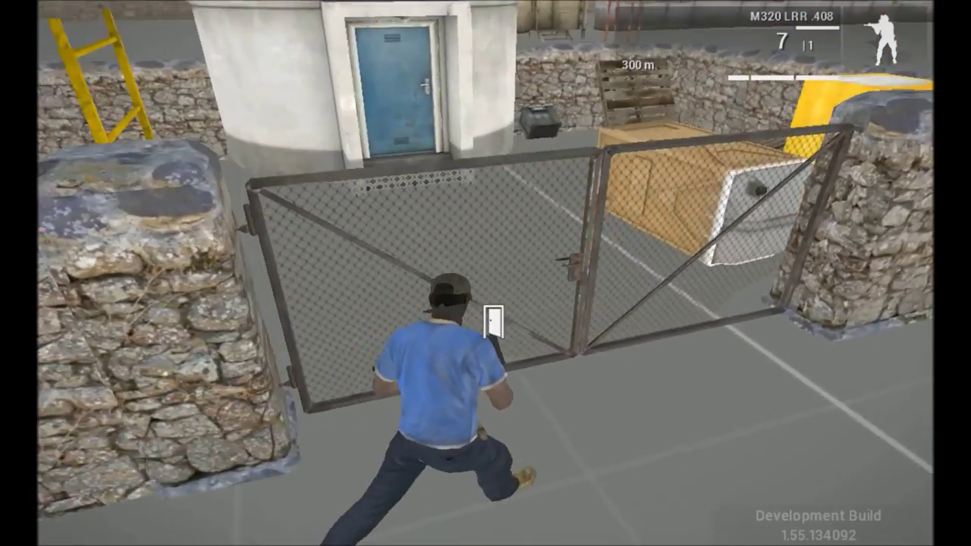
pyautogui.press('space')
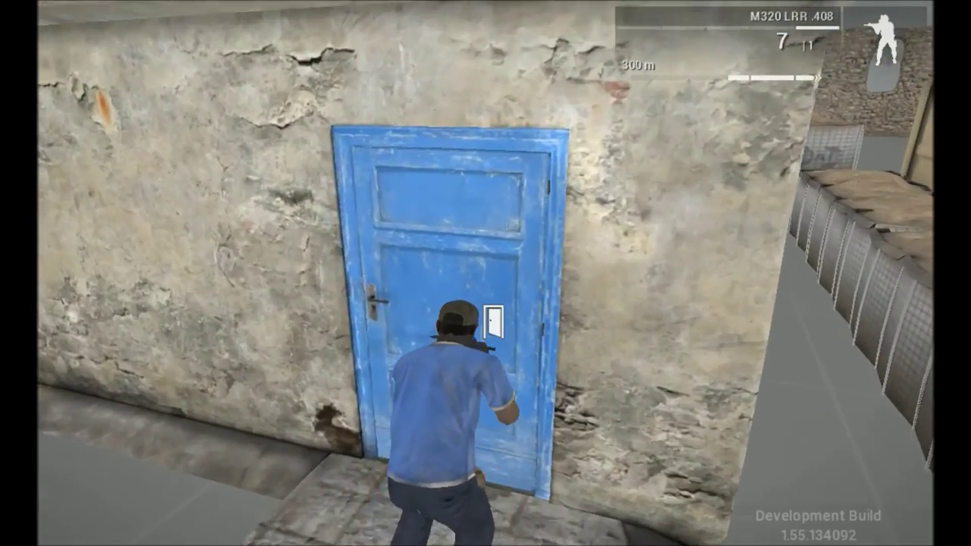
pyautogui.press('KP_Enter')
pyautogui.press('w')
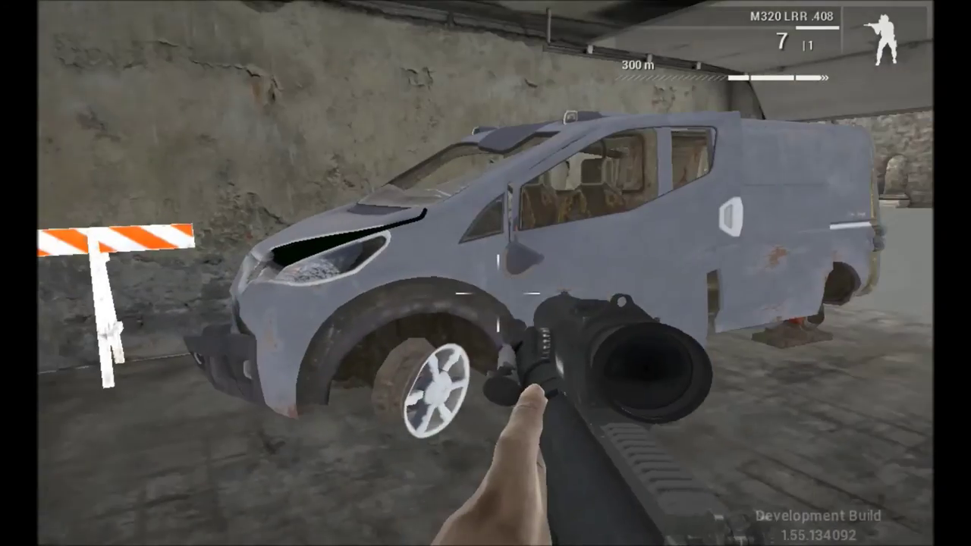
# - Examine the tan rifle lying inside the wrecked grey van through the gap in its side
pyautogui.press('KP_Add')
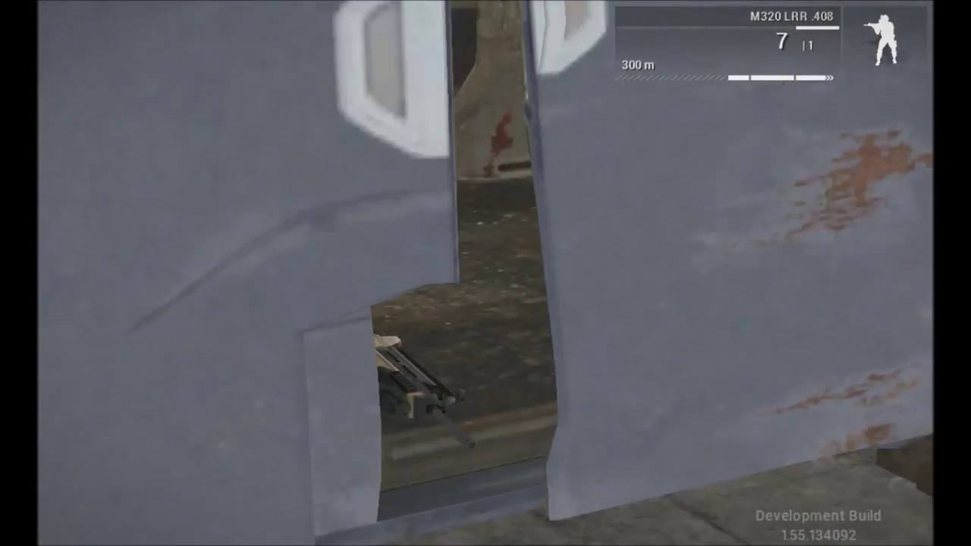
pyautogui.press('KP_Subtract')
pyautogui.press('d')
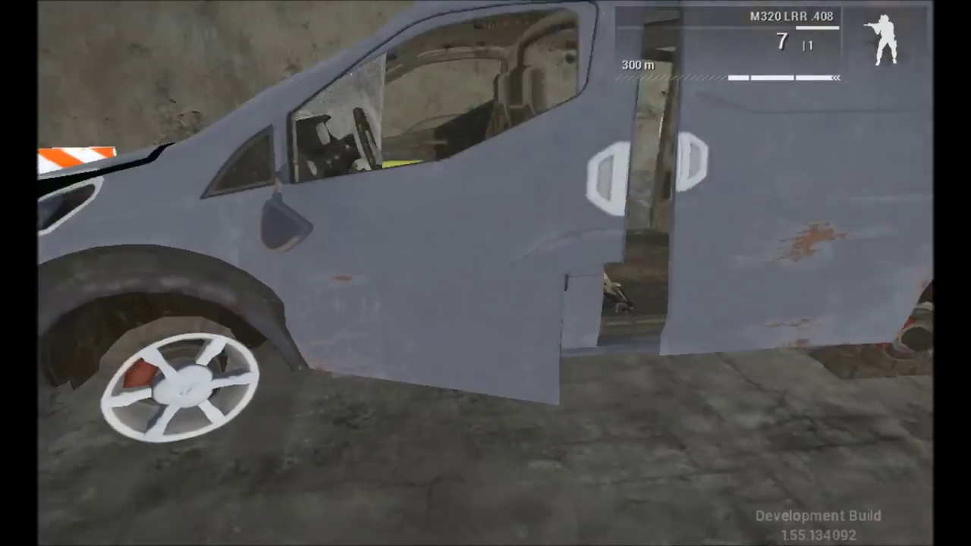
pyautogui.press('w')
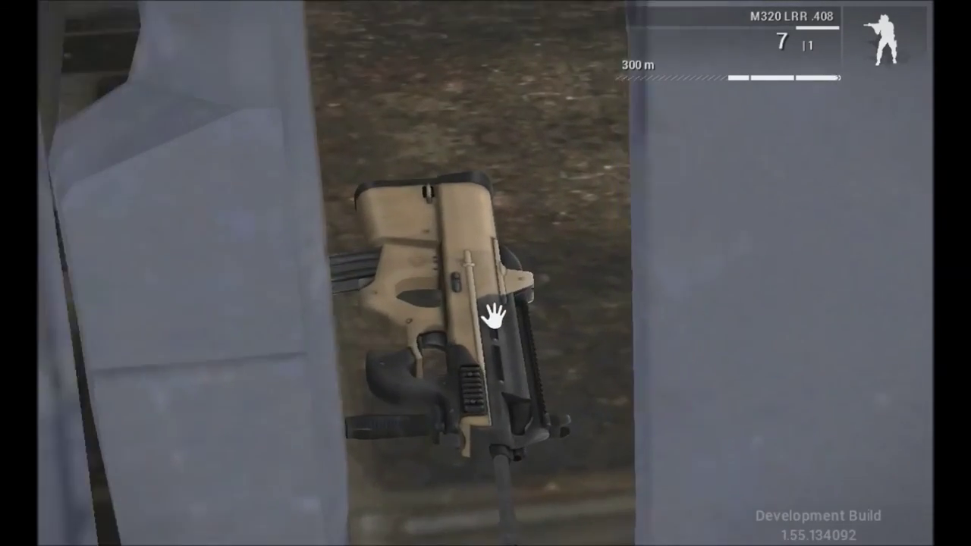
pyautogui.press('d')
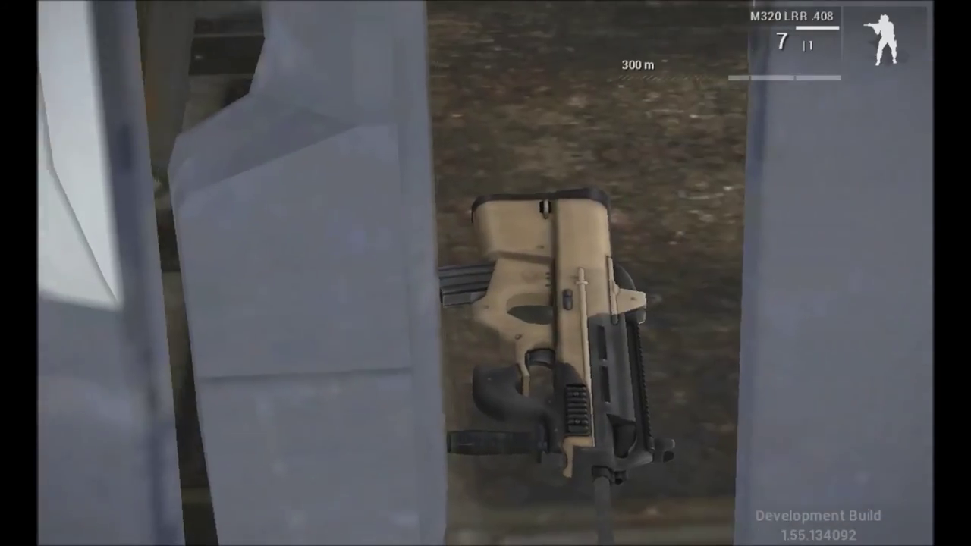
pyautogui.press('KP_Subtract')
pyautogui.press('w')
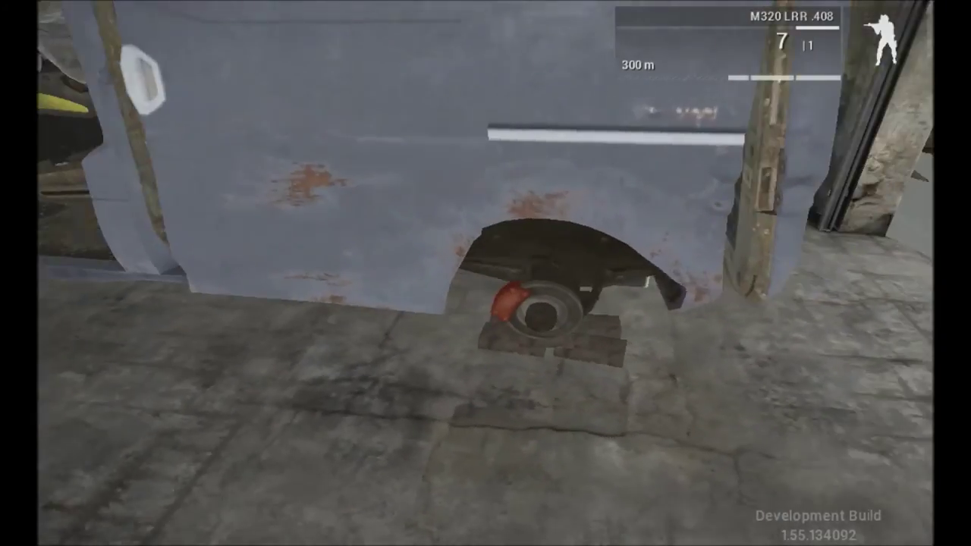
# - Examine the black item on the rusted truck's door sill and the sandbagged opening facing the tiled-roof building
pyautogui.press('w')
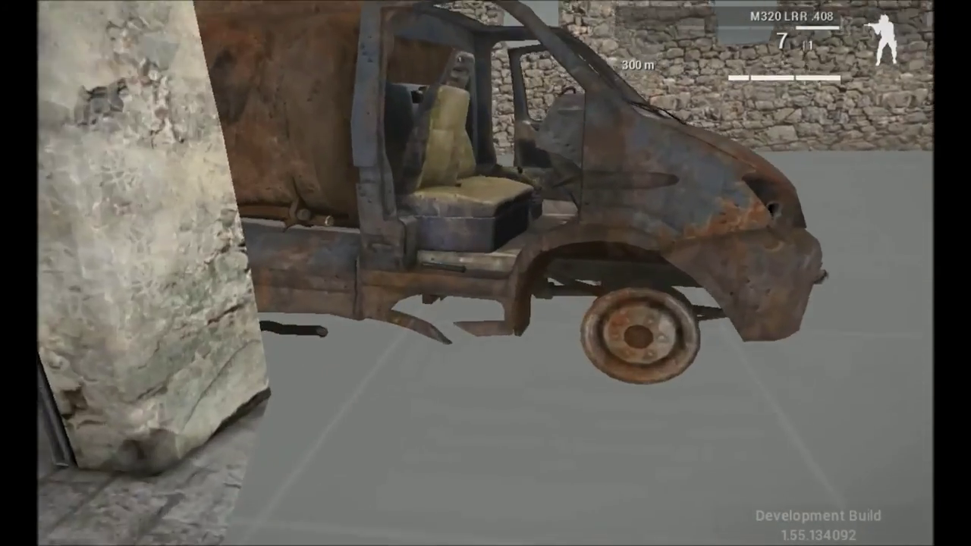
pyautogui.press('w')
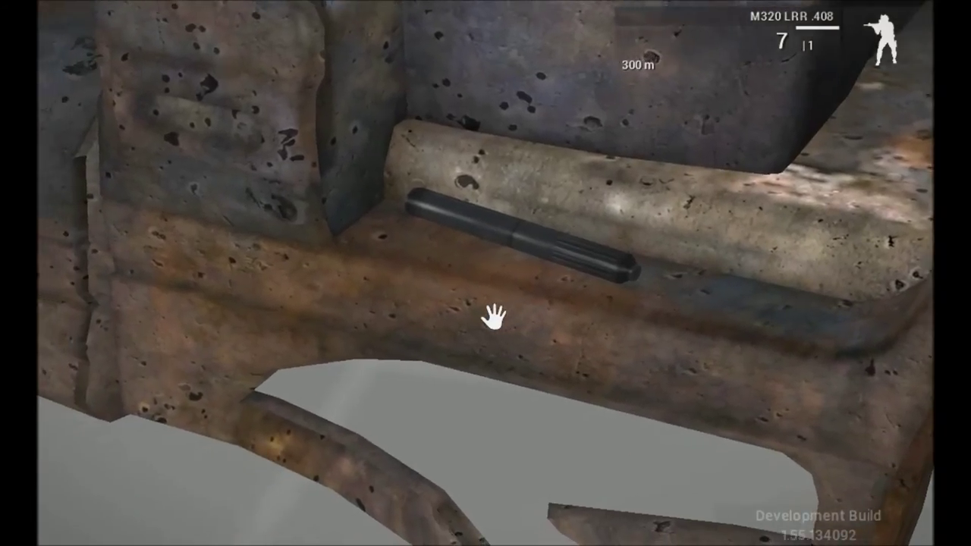
pyautogui.press('s')
pyautogui.press('d')
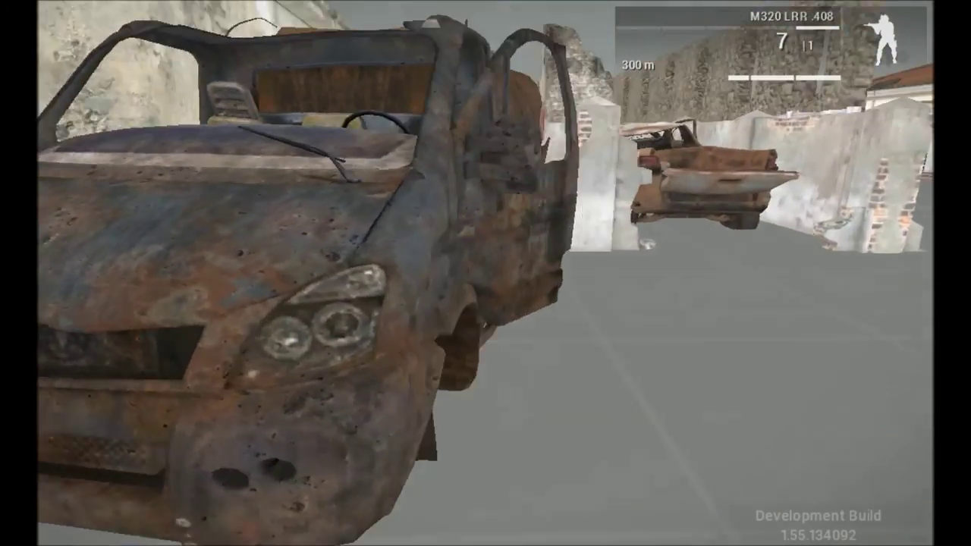
pyautogui.press('w')
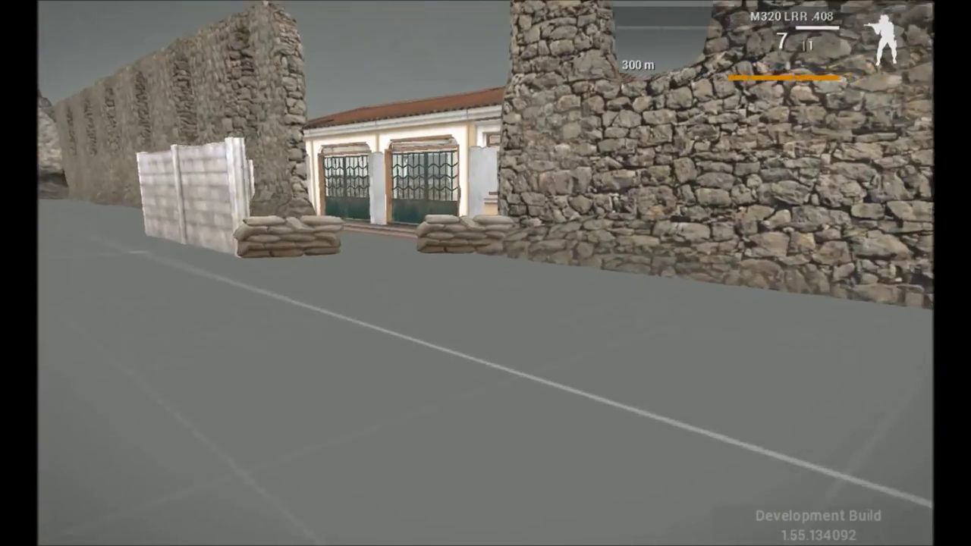
pyautogui.press('w')
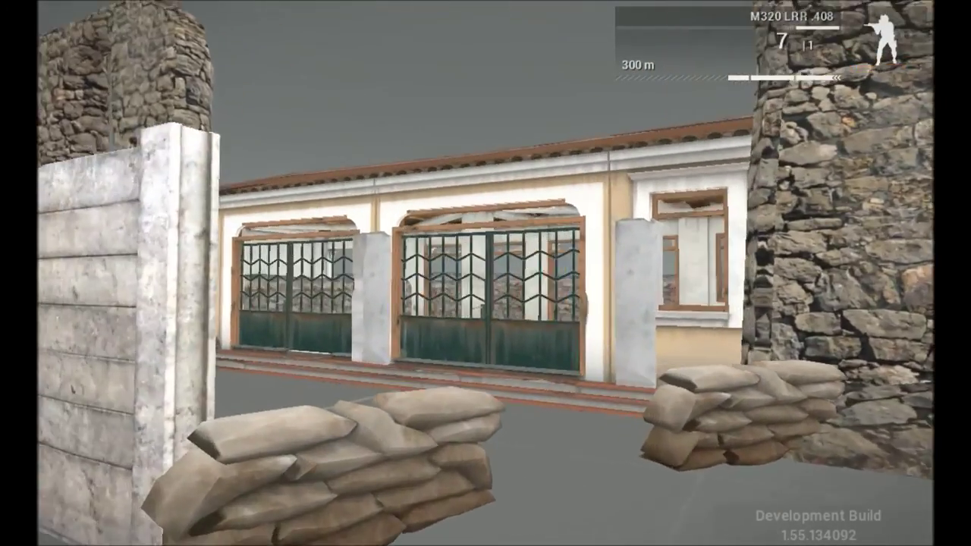
pyautogui.press('s')
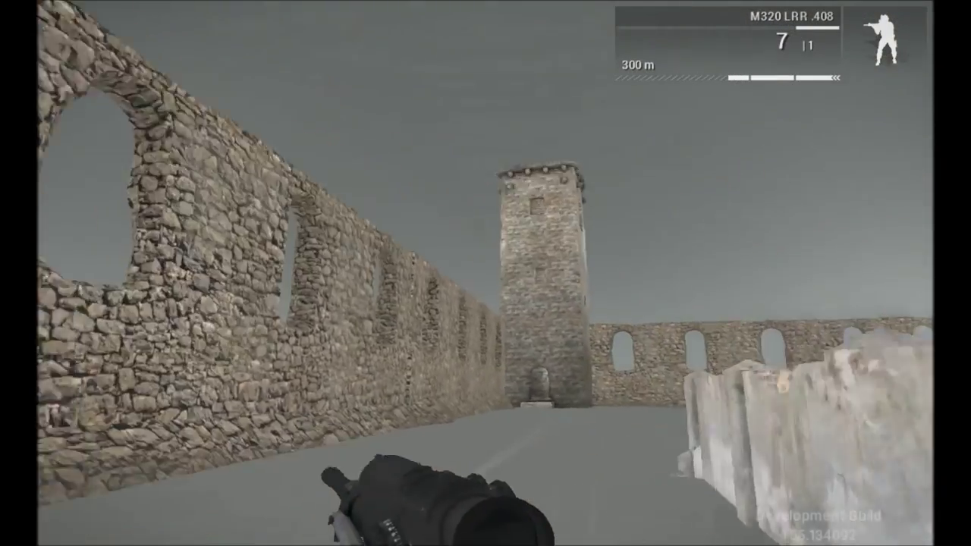
# - Run back across the arena, end the play test and return to the Eden Editor
pyautogui.press('w')
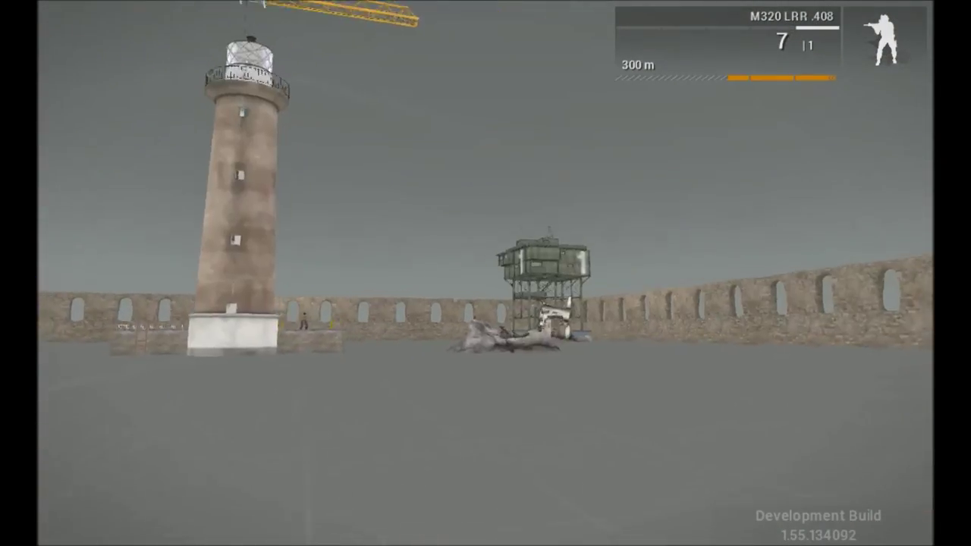
pyautogui.press('w')
pyautogui.press('Escape')
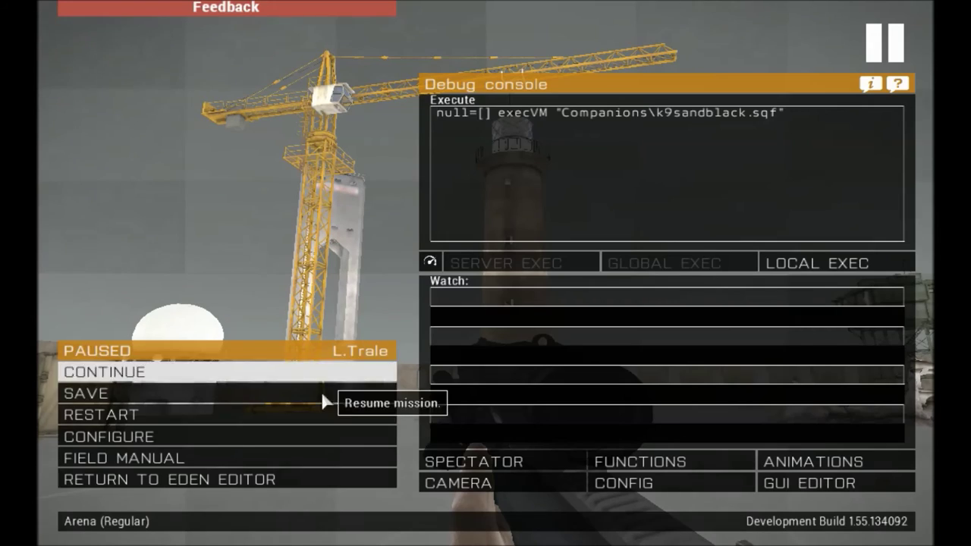
pyautogui.click(196, 479)
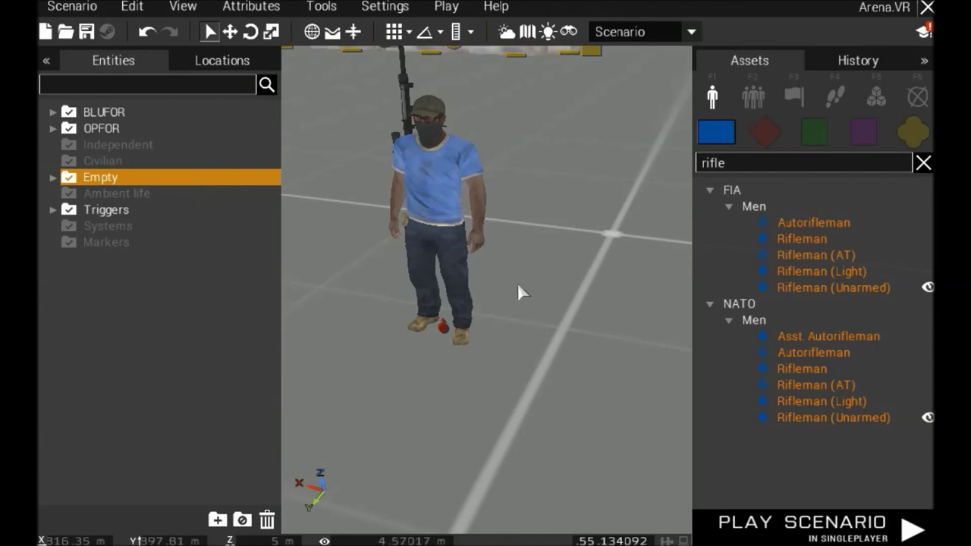
# - Fly the editor camera across the arena to survey the fenced ruins, wreckage and perimeter wall
pyautogui.moveTo(517, 282); pyautogui.dragTo(504, 254, button='right')
pyautogui.press('w')
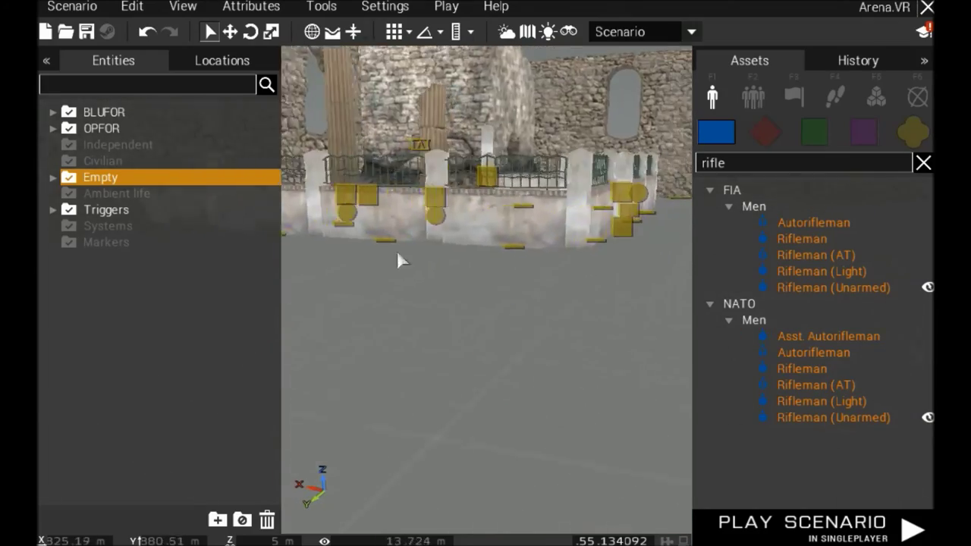
pyautogui.press('w')
pyautogui.moveTo(397, 250); pyautogui.dragTo(696, 152, button='right')
pyautogui.press('q')
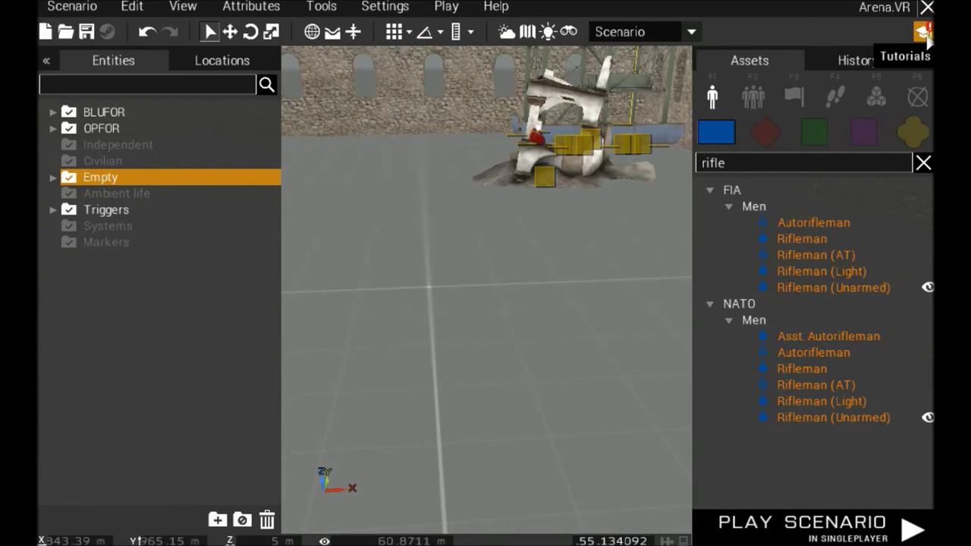
pyautogui.moveTo(554, 150); pyautogui.dragTo(472, 210, button='right')
pyautogui.press('w')
pyautogui.press('q')
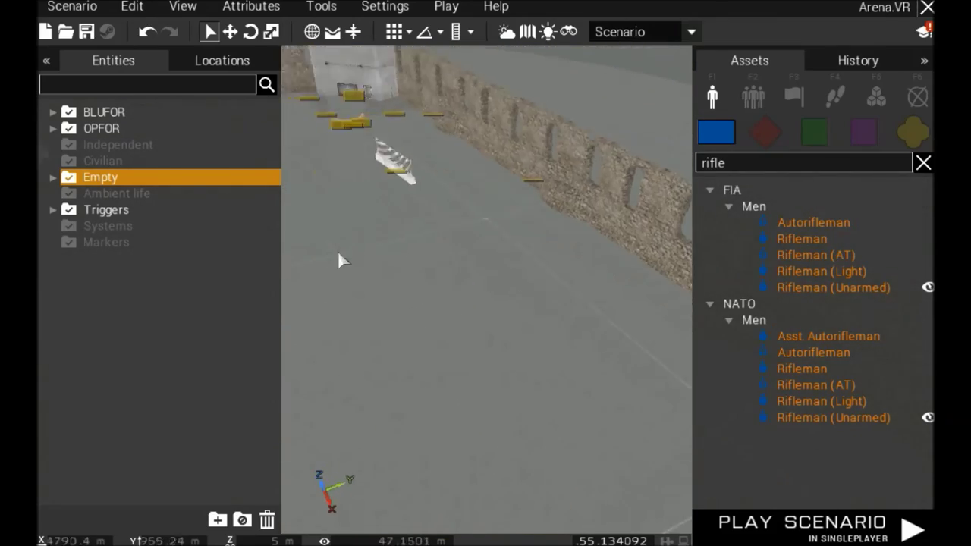